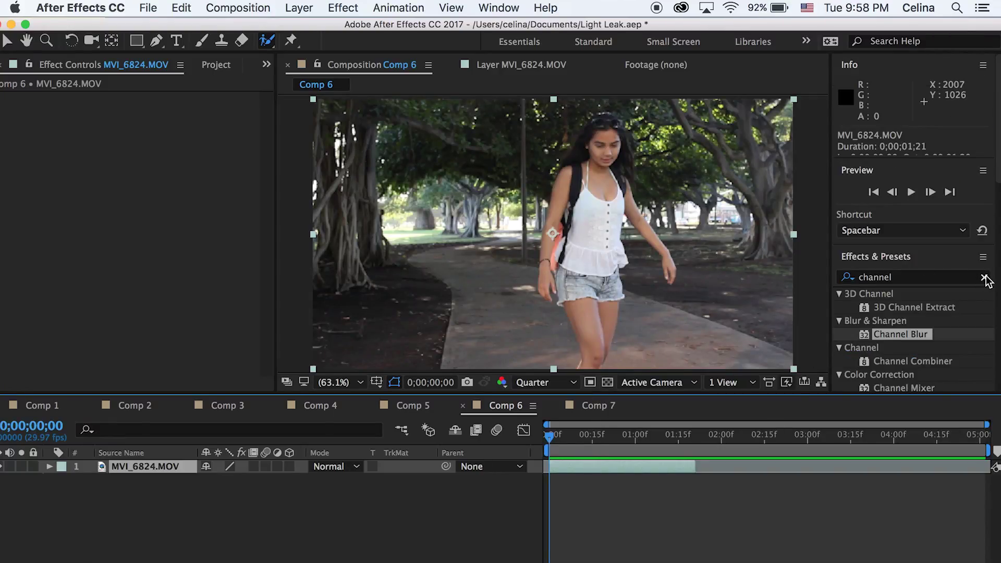
# Step: Duplicate the MVI_6824.MOV layer with Cmd+D, then return the playhead to the first frame
pyautogui.click(986, 278)
pyautogui.click(680, 542)
pyautogui.click(556, 469)
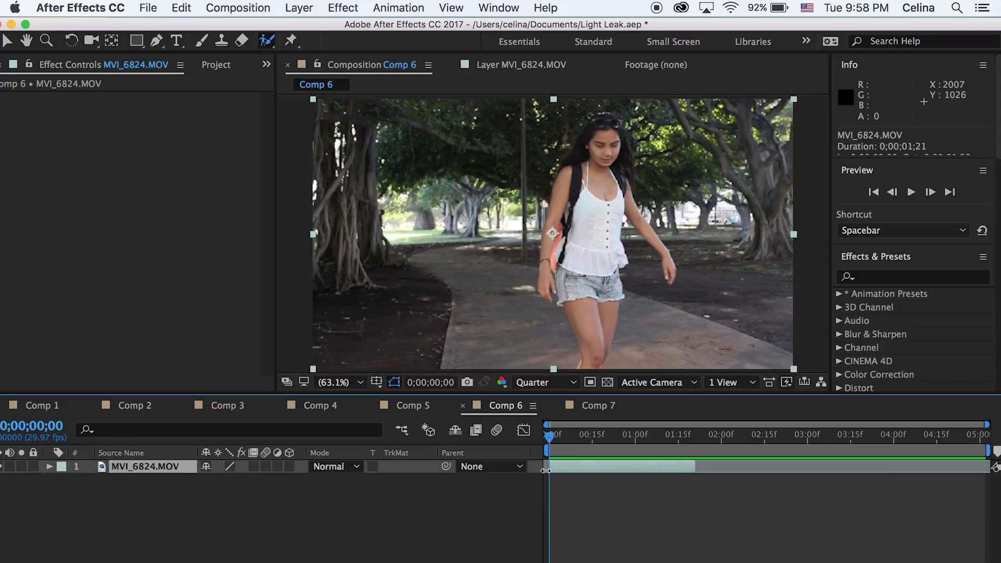
pyautogui.press('super+d')
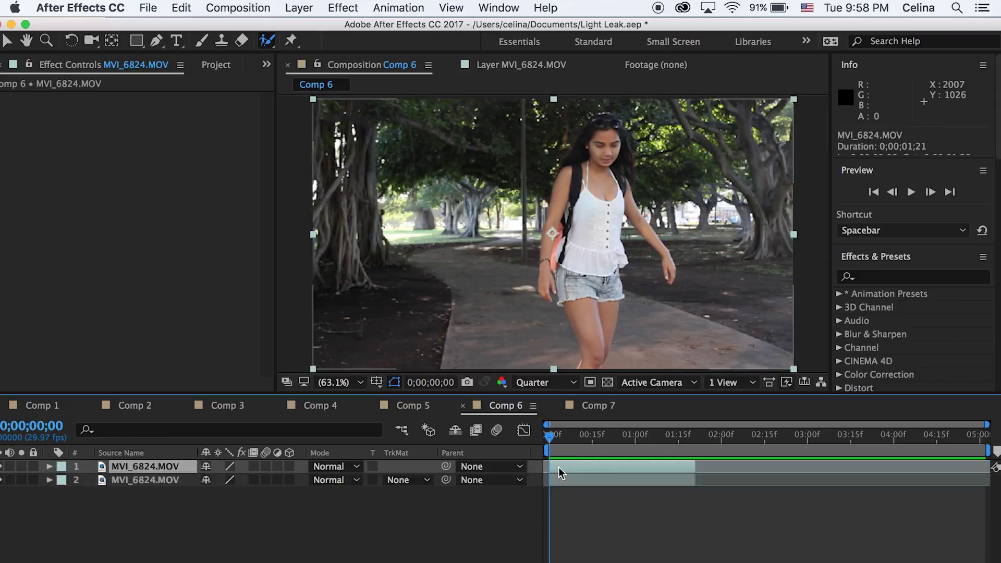
pyautogui.click(558, 525)
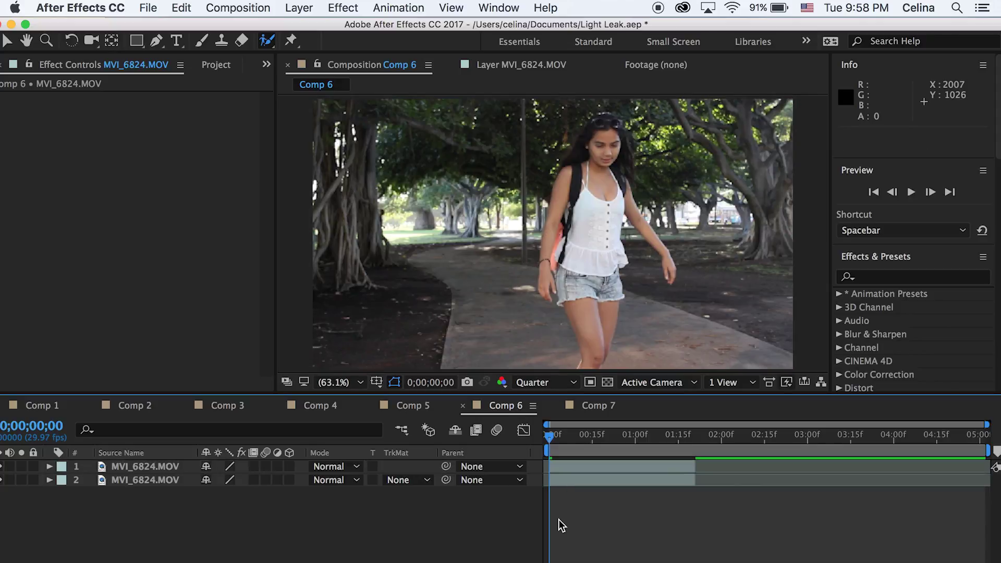
pyautogui.click(563, 440)
pyautogui.click(565, 465)
pyautogui.click(549, 446)
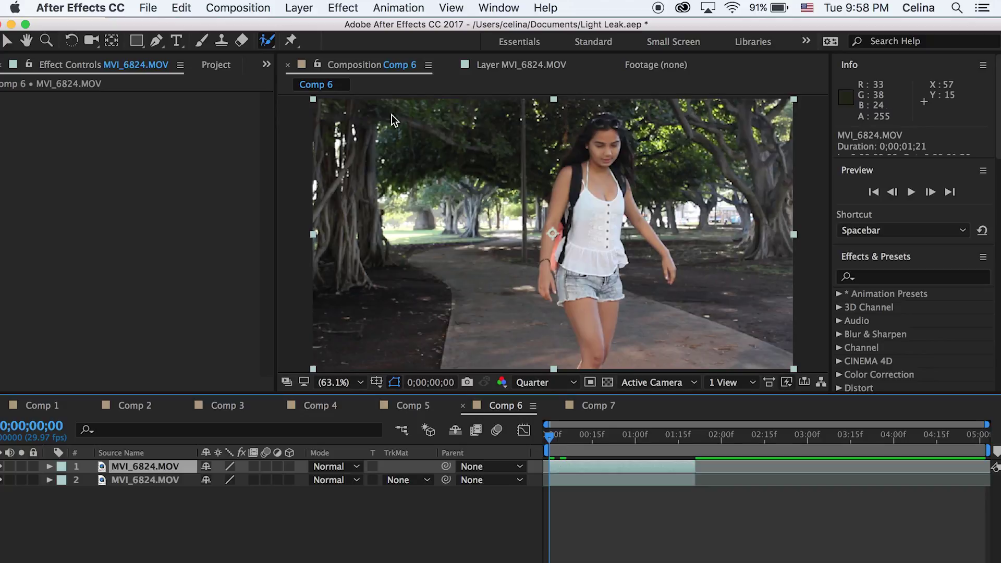
# Step: In the top clip's Layer panel, paint Roto Brush strokes around the woman's body, hair and head
pyautogui.doubleClick(539, 215)
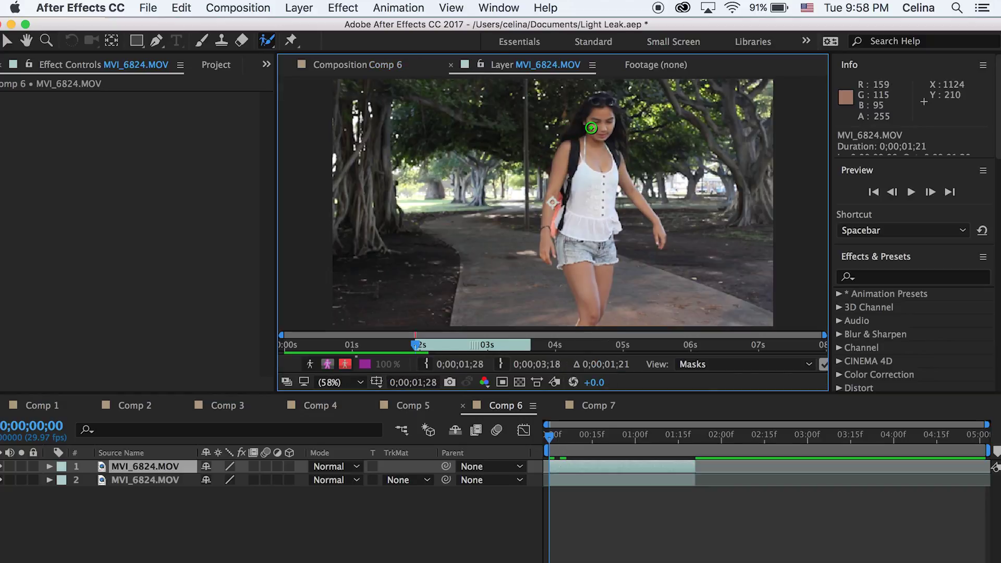
pyautogui.moveTo(590, 127); pyautogui.dragTo(573, 230)
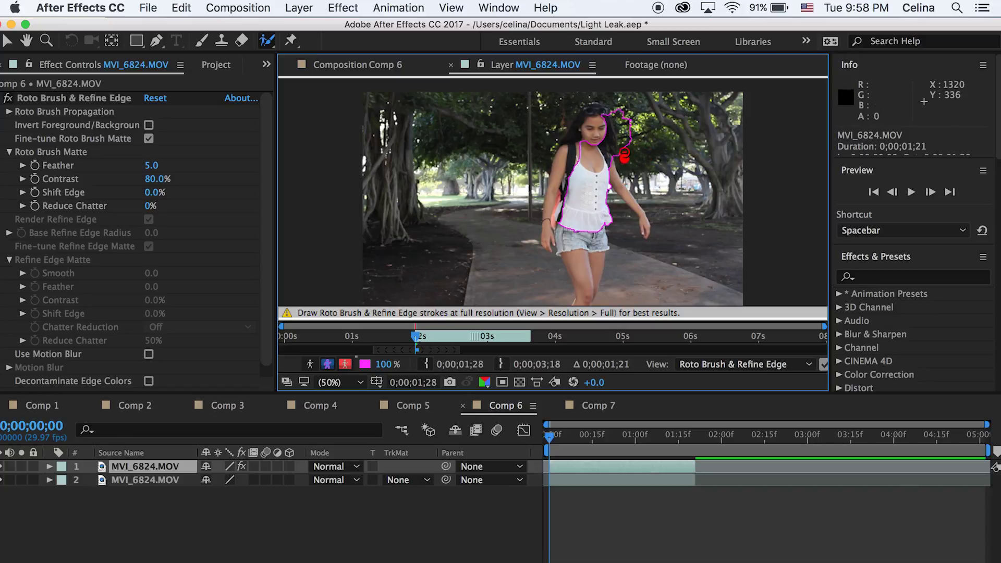
pyautogui.moveTo(618, 109); pyautogui.dragTo(618, 110)
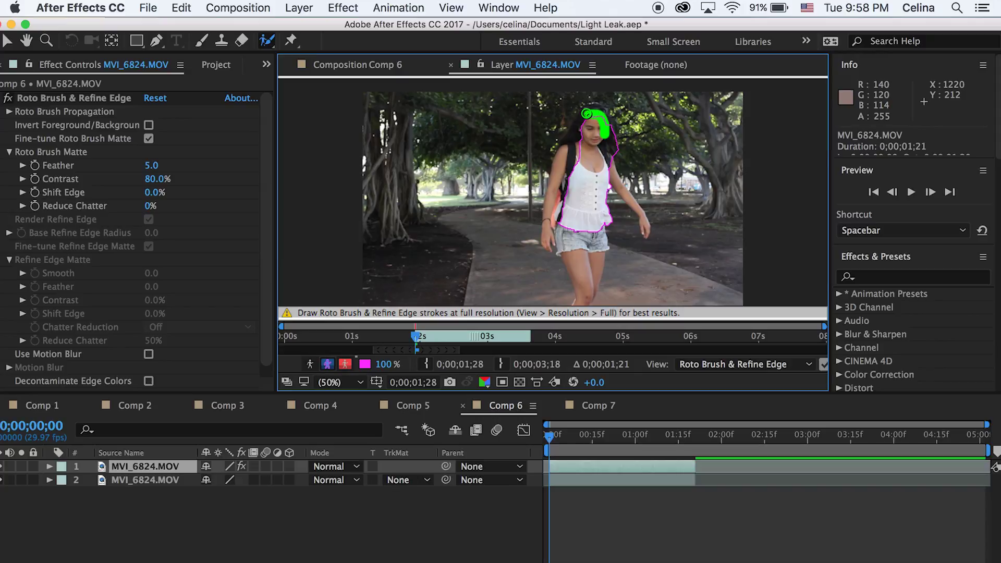
pyautogui.moveTo(560, 179); pyautogui.dragTo(561, 177)
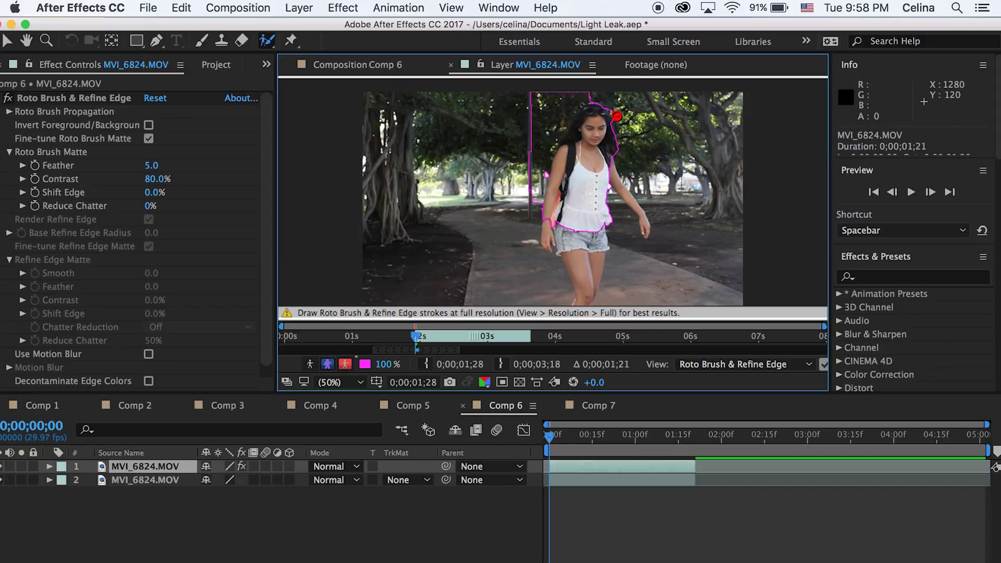
pyautogui.moveTo(567, 97)
pyautogui.mouseDown()
pyautogui.moveTo(505, 132)
pyautogui.moveTo(486, 183)
pyautogui.moveTo(572, 109)
pyautogui.moveTo(546, 147)
pyautogui.moveTo(573, 103)
pyautogui.moveTo(563, 128)
pyautogui.mouseUp()
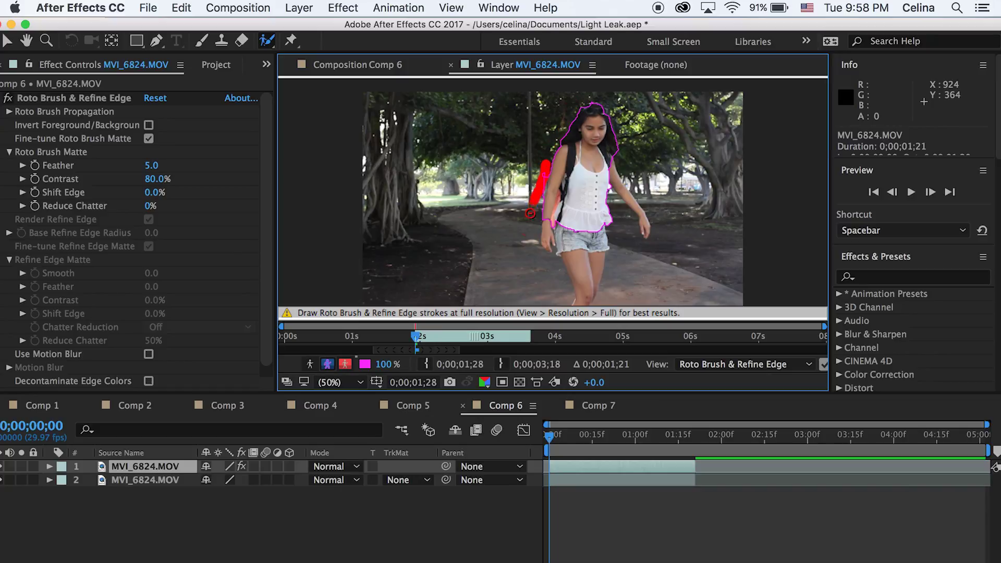
# Step: Add her arm and leg to the roto matte, remove stray background, and return to Comp 6
pyautogui.moveTo(529, 213); pyautogui.dragTo(530, 214)
pyautogui.moveTo(563, 175); pyautogui.dragTo(523, 280)
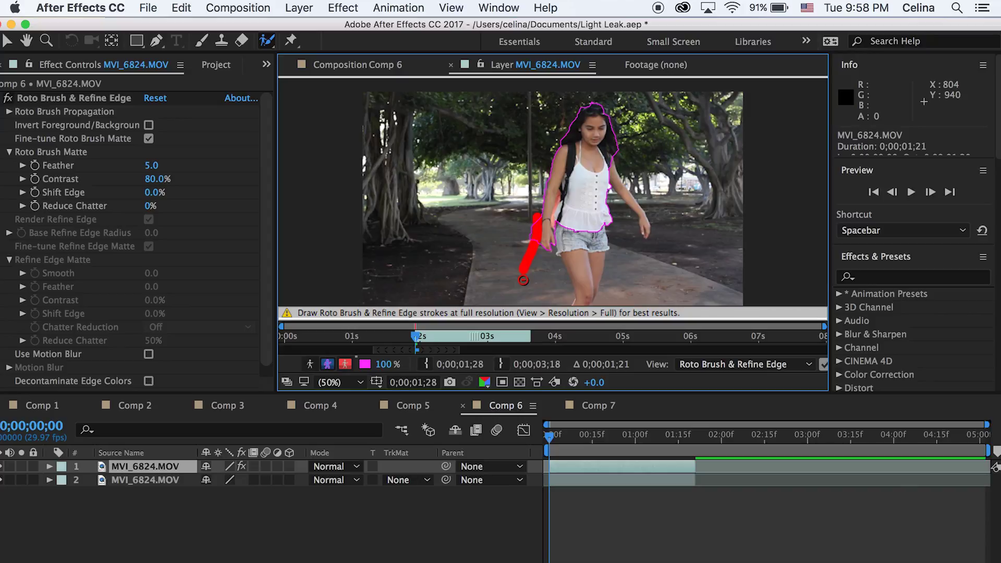
pyautogui.moveTo(523, 280); pyautogui.dragTo(524, 280)
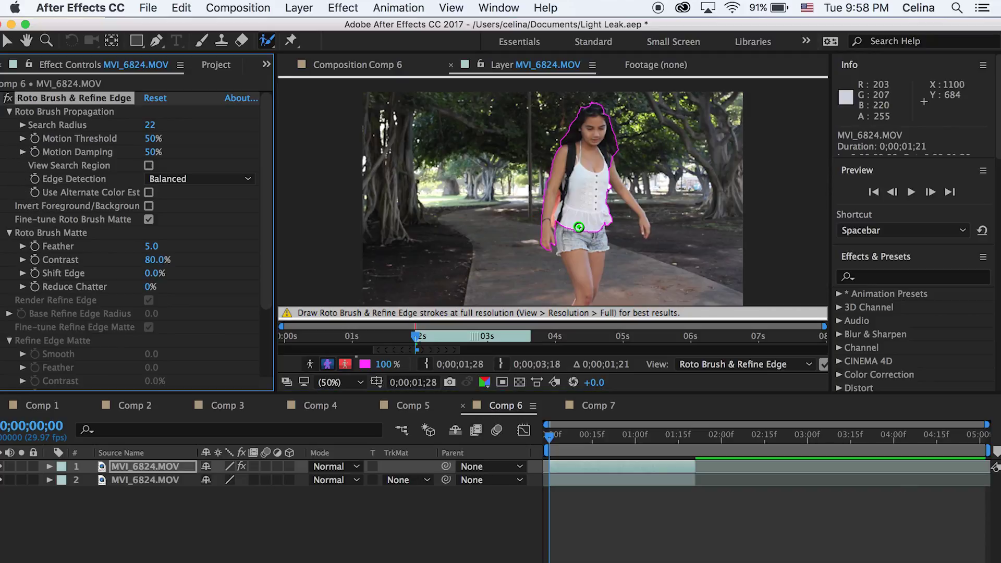
pyautogui.moveTo(576, 223); pyautogui.dragTo(577, 289)
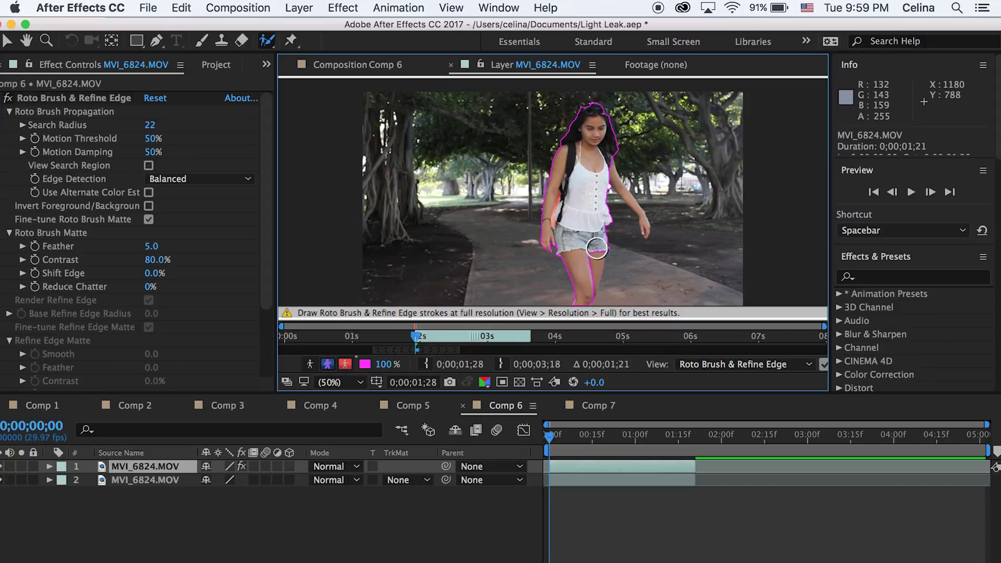
pyautogui.moveTo(596, 248); pyautogui.dragTo(594, 287)
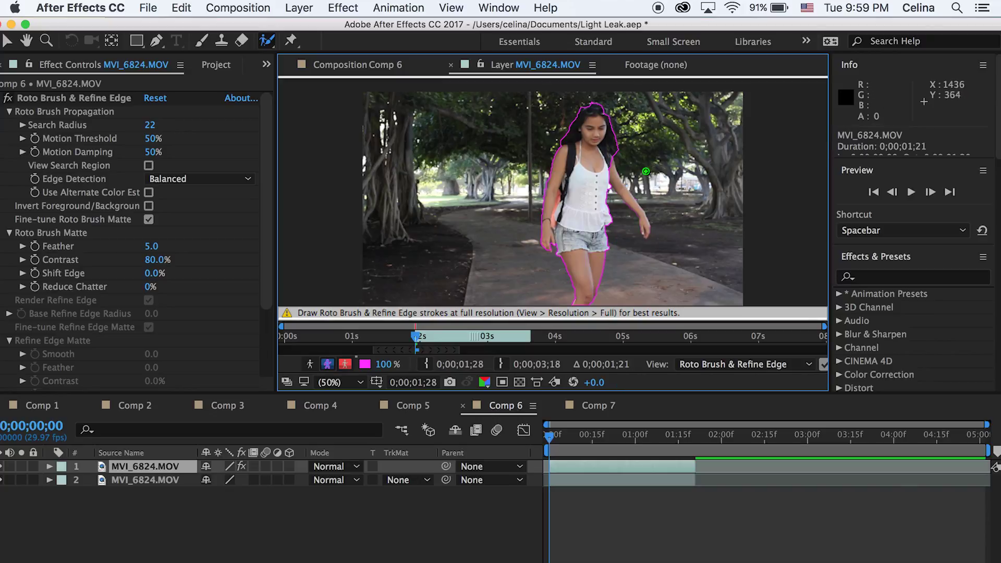
pyautogui.click(359, 67)
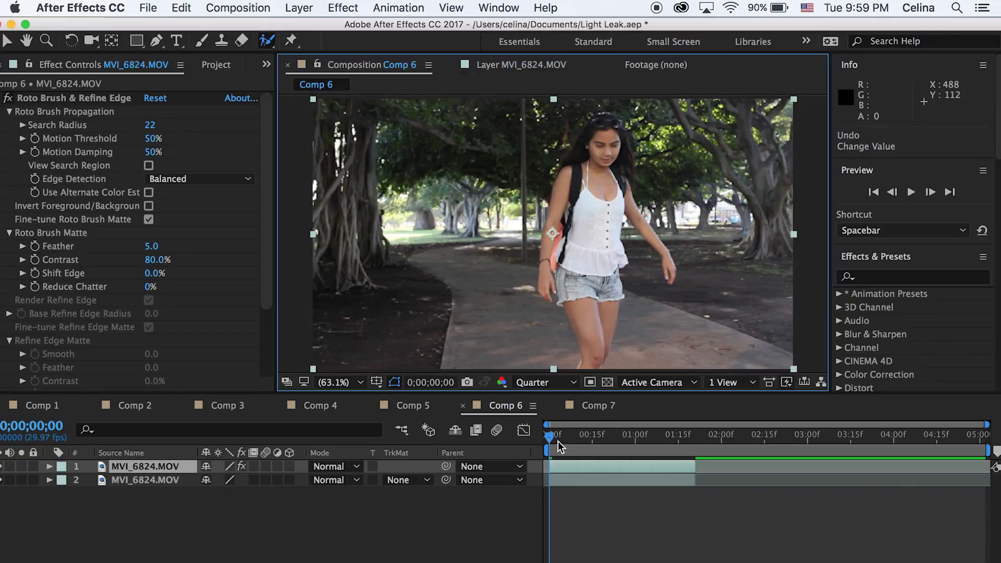
# Step: Apply Wave Warp and Turbulent Displace from Effects & Presets to the top layer
pyautogui.click(912, 277)
pyautogui.write('wave warp')
pyautogui.click(896, 308)
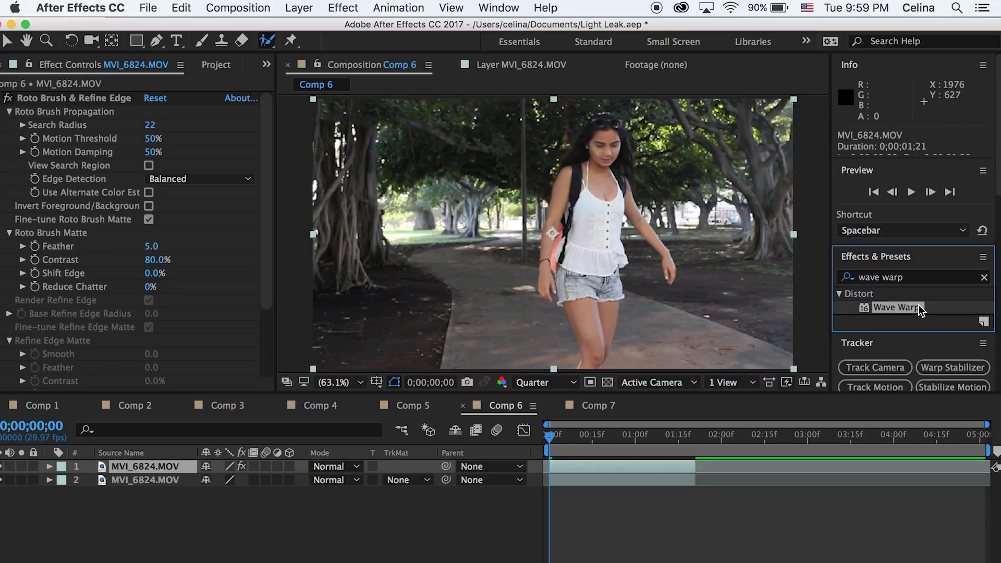
pyautogui.moveTo(921, 309); pyautogui.dragTo(617, 463)
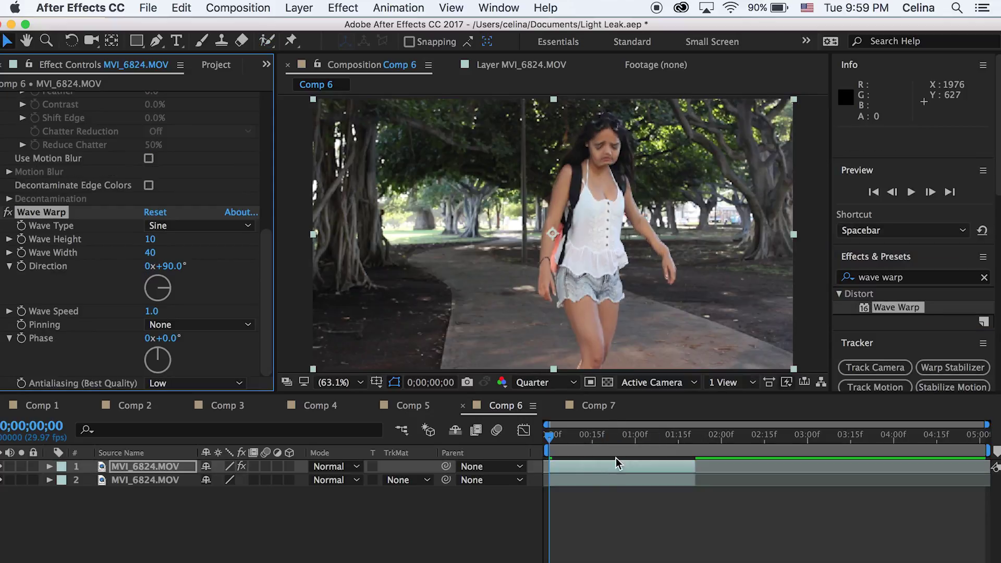
pyautogui.click(984, 277)
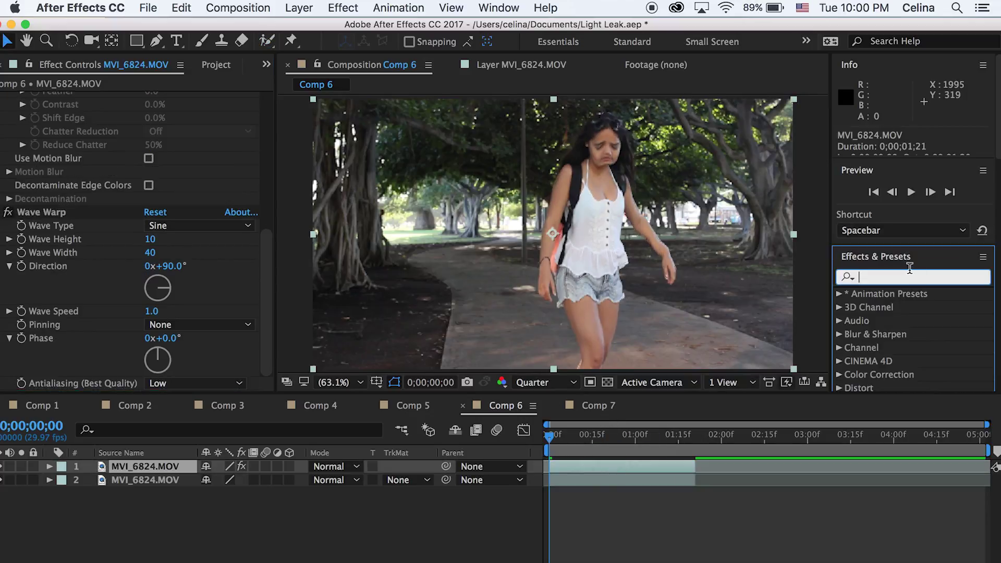
pyautogui.write('turbu')
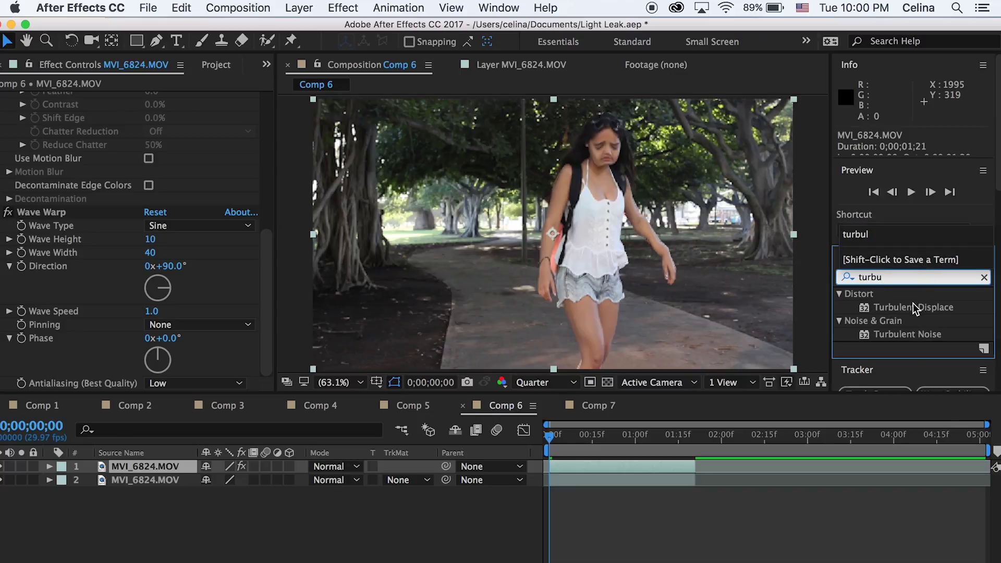
pyautogui.doubleClick(913, 307)
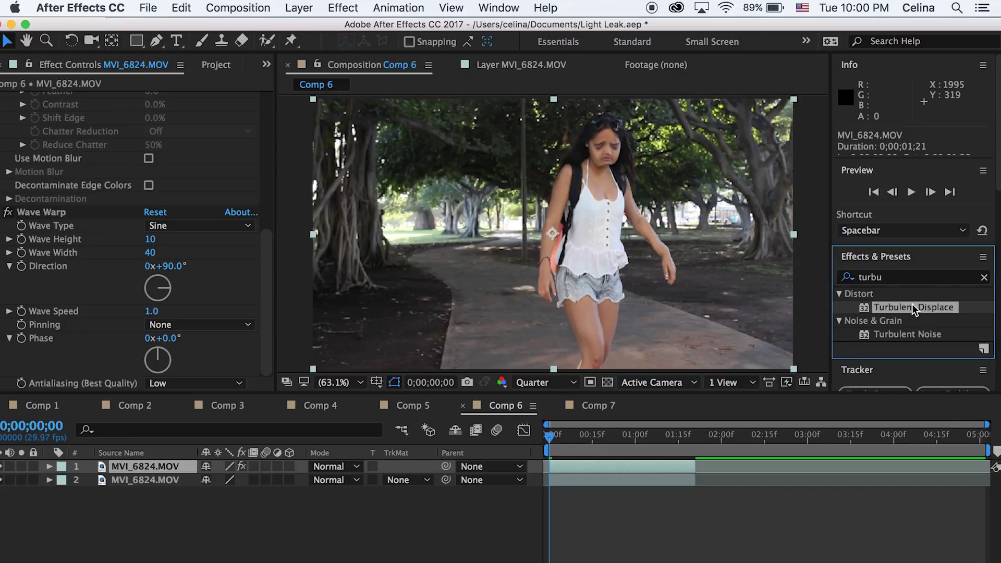
# Step: Set Wave Warp to Wave Width 500, Wave Height 0 and Direction 0°
pyautogui.click(555, 438)
pyautogui.scroll(5, 155, 186)
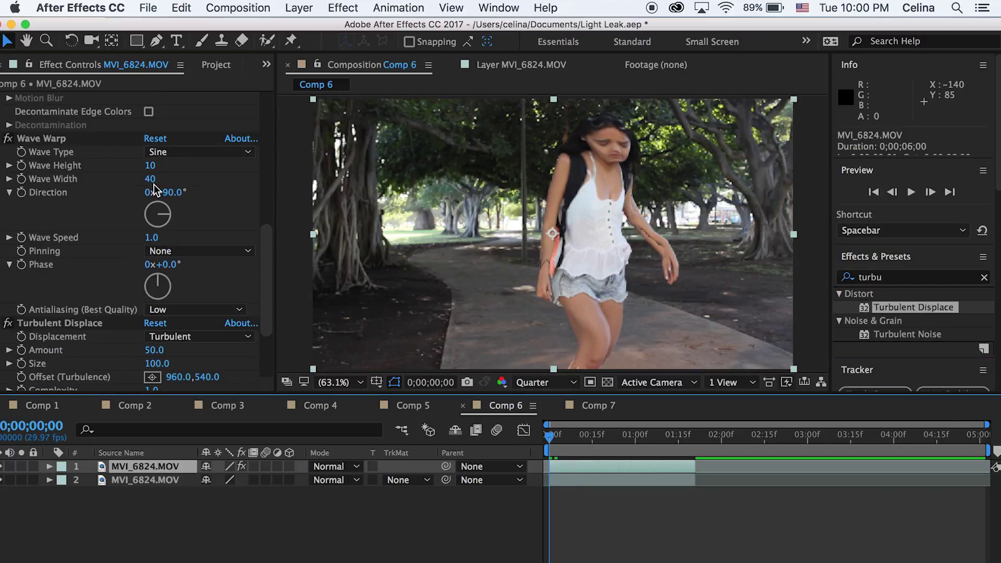
pyautogui.click(153, 179)
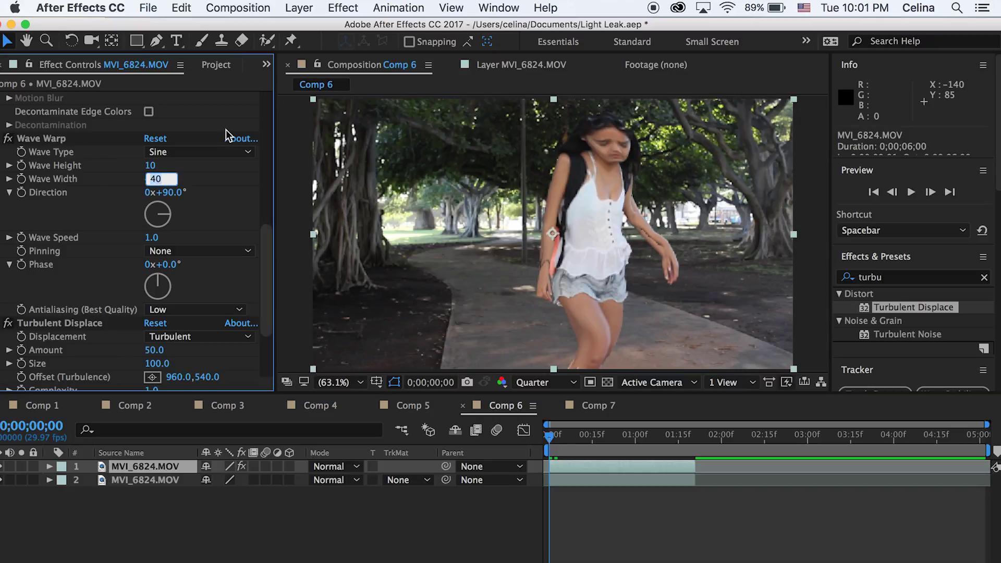
pyautogui.press('Return')
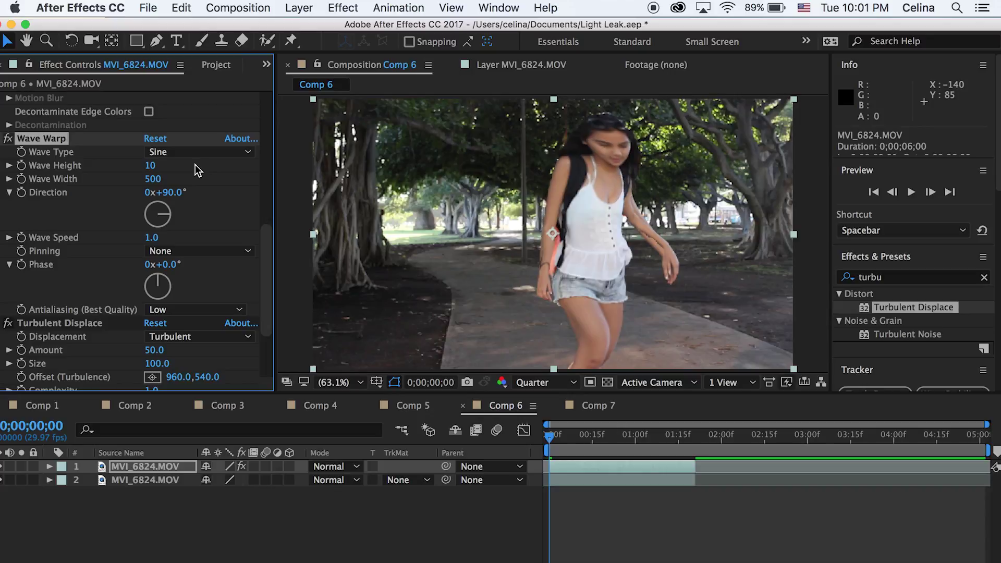
pyautogui.click(150, 166)
pyautogui.write('0')
pyautogui.press('Return')
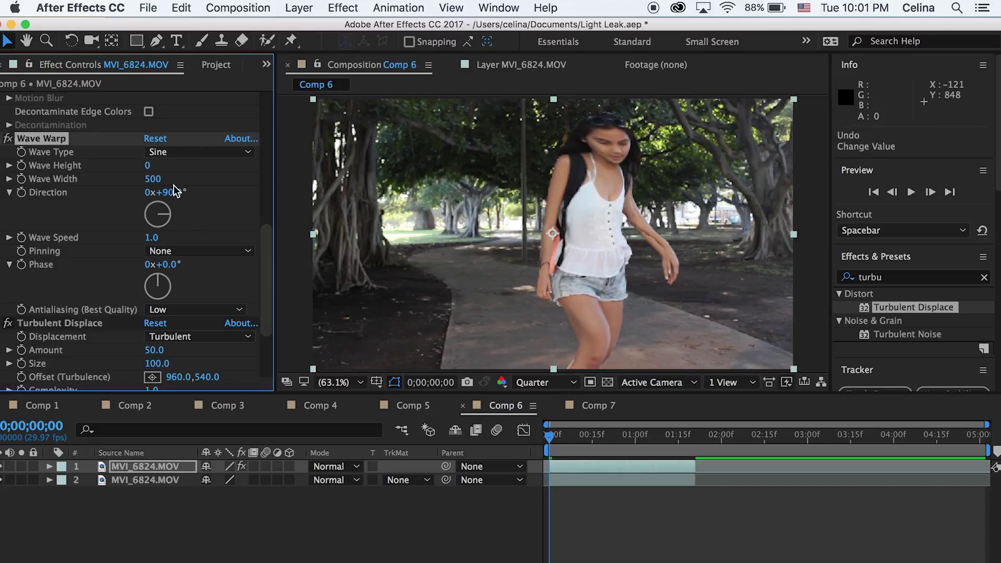
pyautogui.scroll(-2, 268, 292)
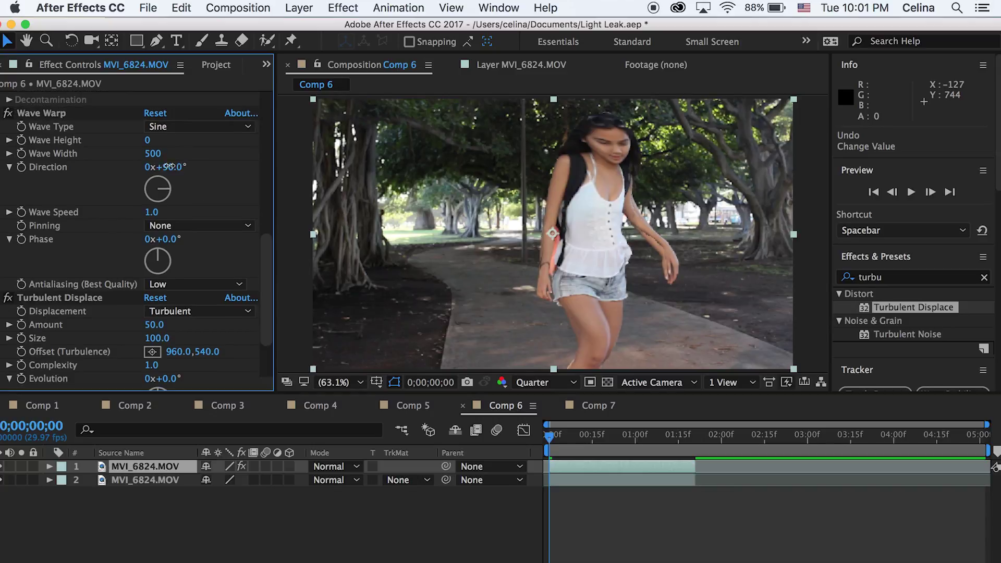
pyautogui.click(168, 166)
pyautogui.write('0')
pyautogui.press('Return')
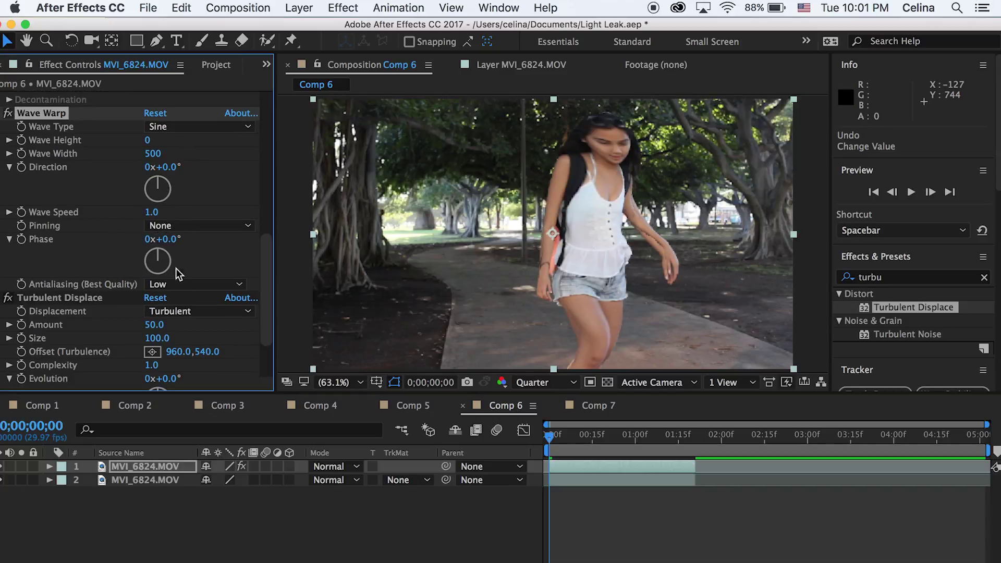
pyautogui.click(162, 126)
# Step: Switch the Wave Warp type to Noise and key Wave Height 50 at frame 5
pyautogui.click(191, 252)
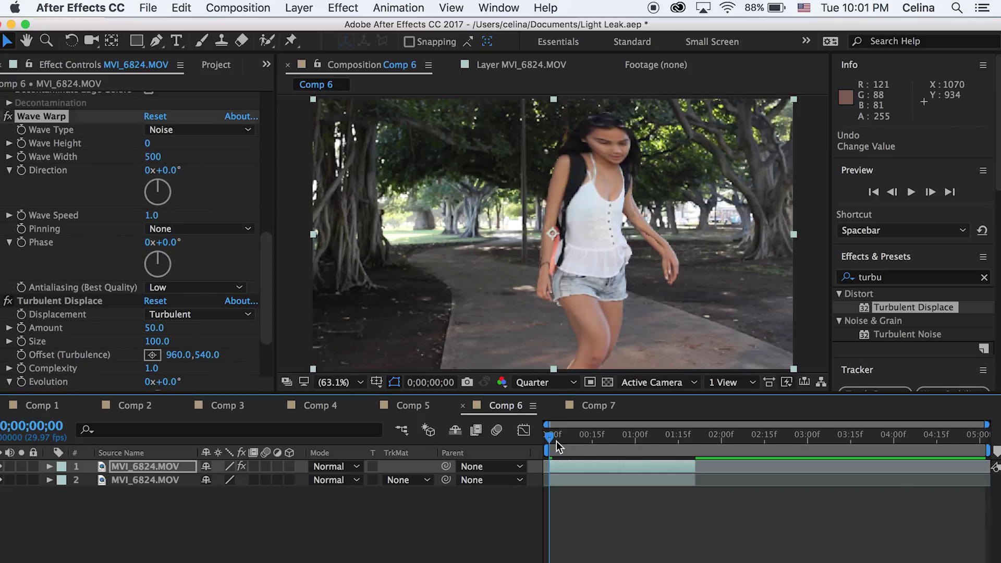
pyautogui.click(555, 467)
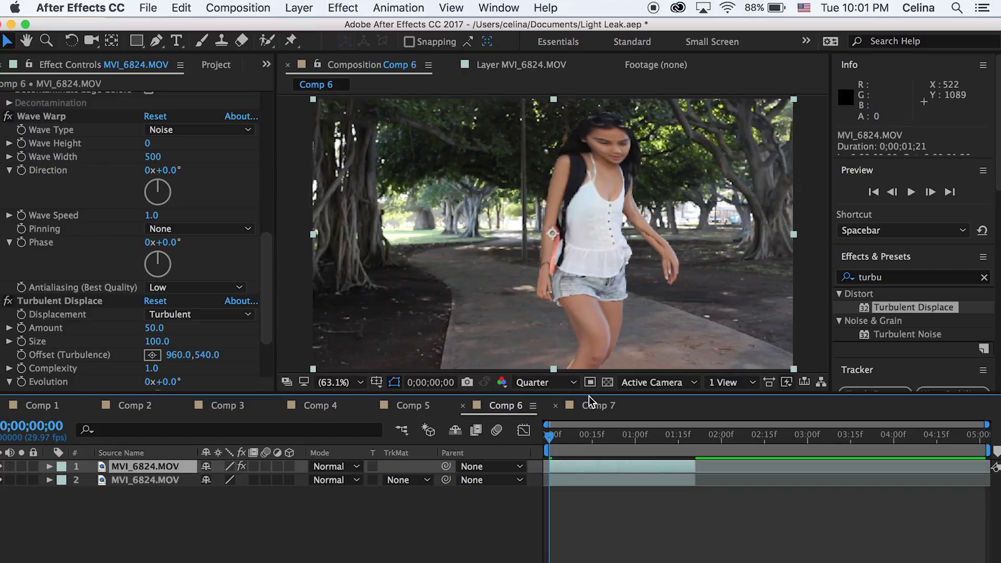
pyautogui.click(41, 115)
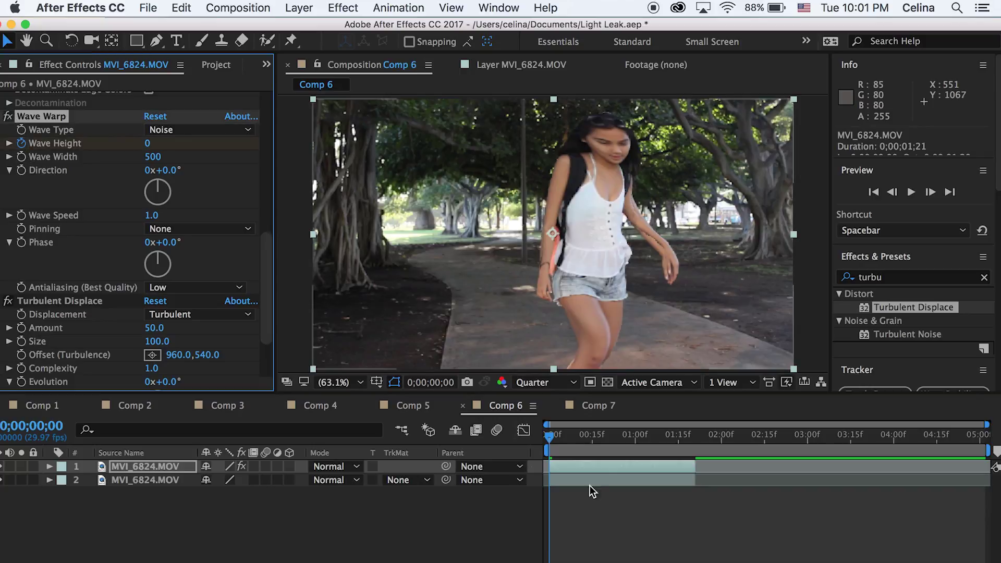
pyautogui.moveTo(597, 443); pyautogui.dragTo(562, 444)
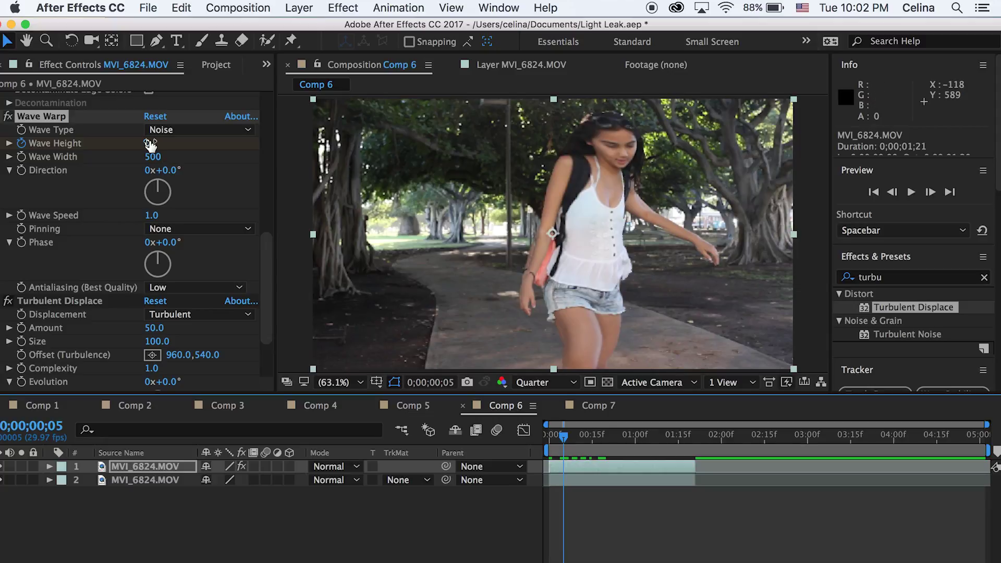
pyautogui.click(150, 144)
pyautogui.press('Return')
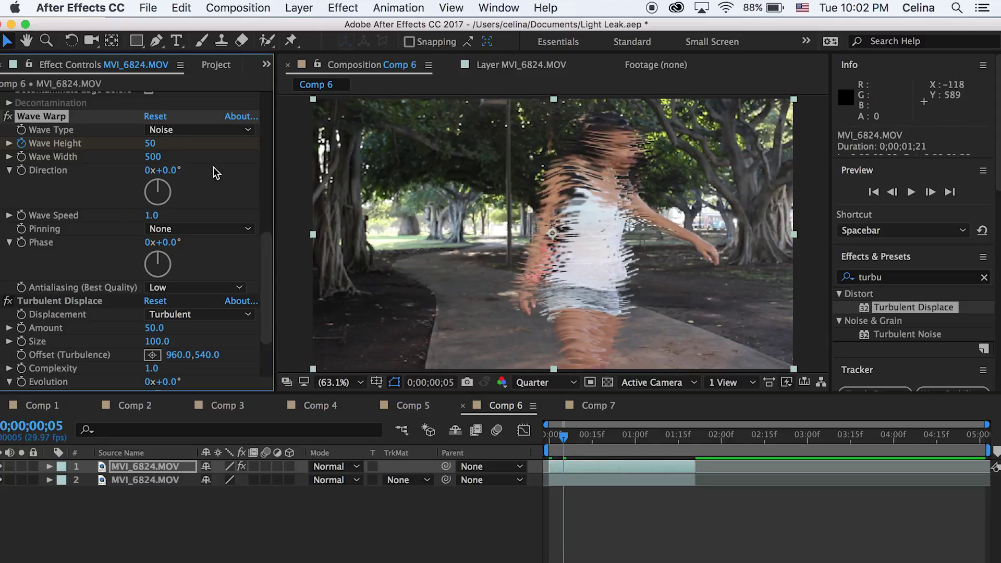
# Step: Key Wave Height back to 0 at frame 13
pyautogui.moveTo(568, 444); pyautogui.dragTo(591, 440)
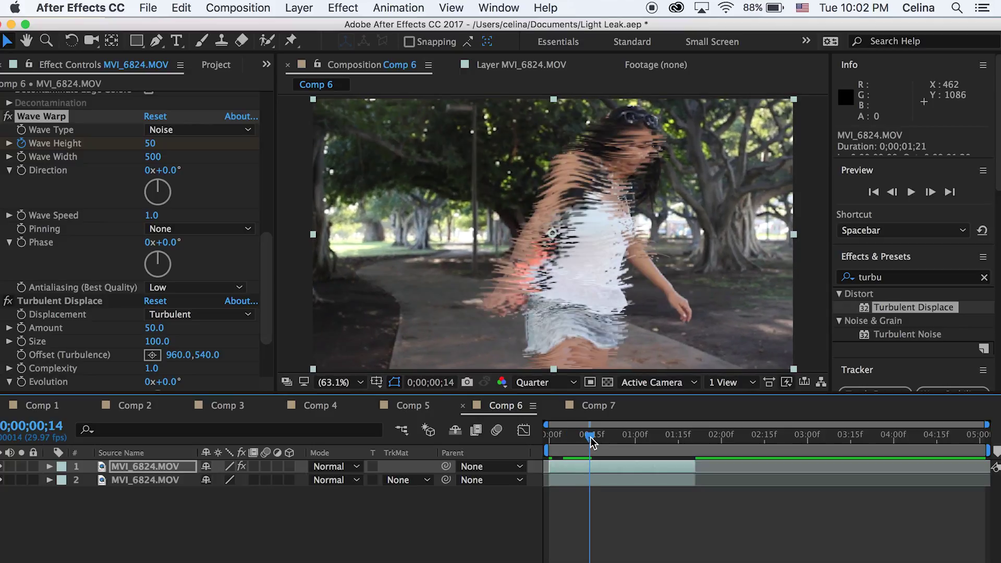
pyautogui.click(152, 143)
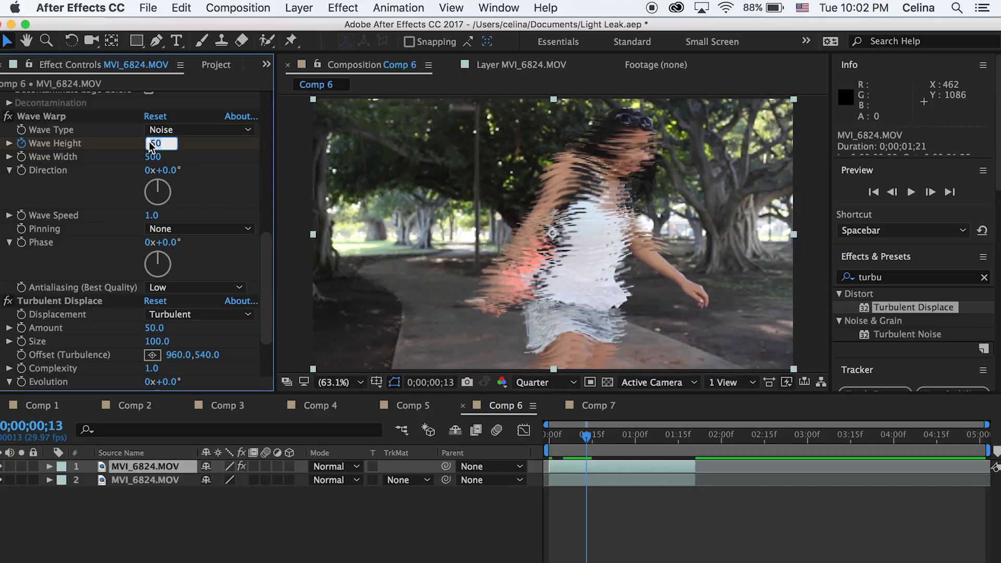
pyautogui.write('0')
pyautogui.press('Return')
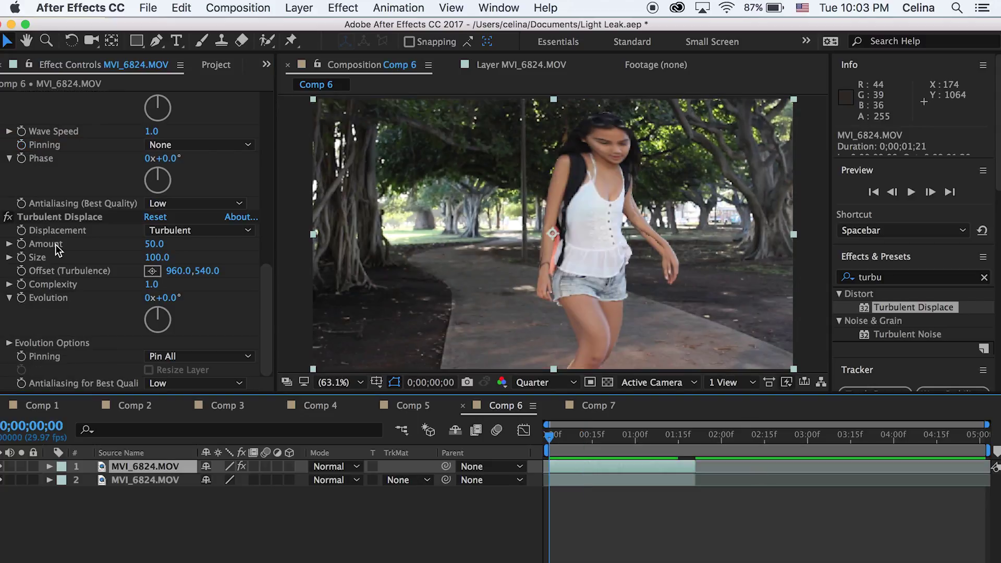
# Step: Set Turbulent Displace Amount 0 and Evolution 3°, preview, and scrub to frame 10
pyautogui.click(154, 244)
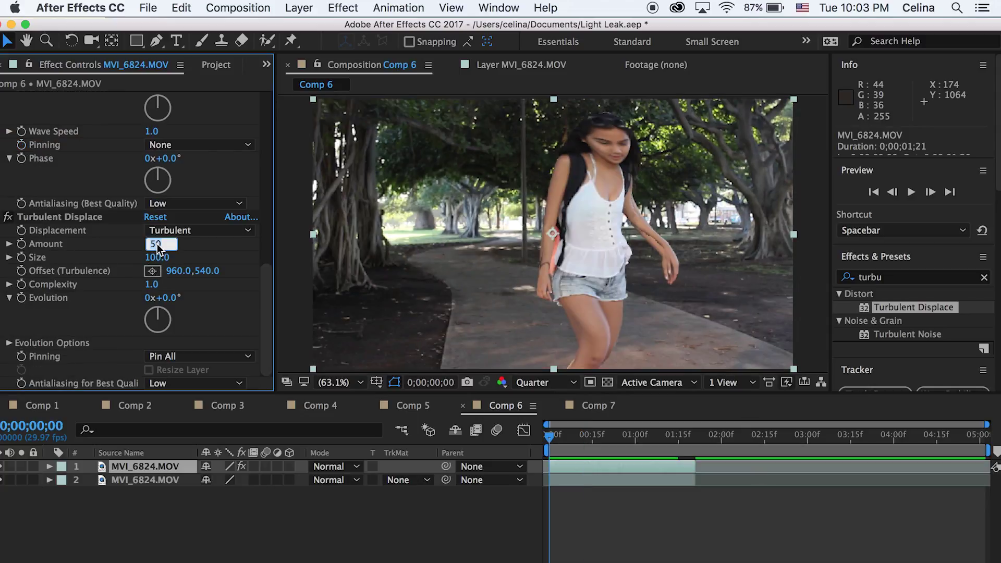
pyautogui.press('Return')
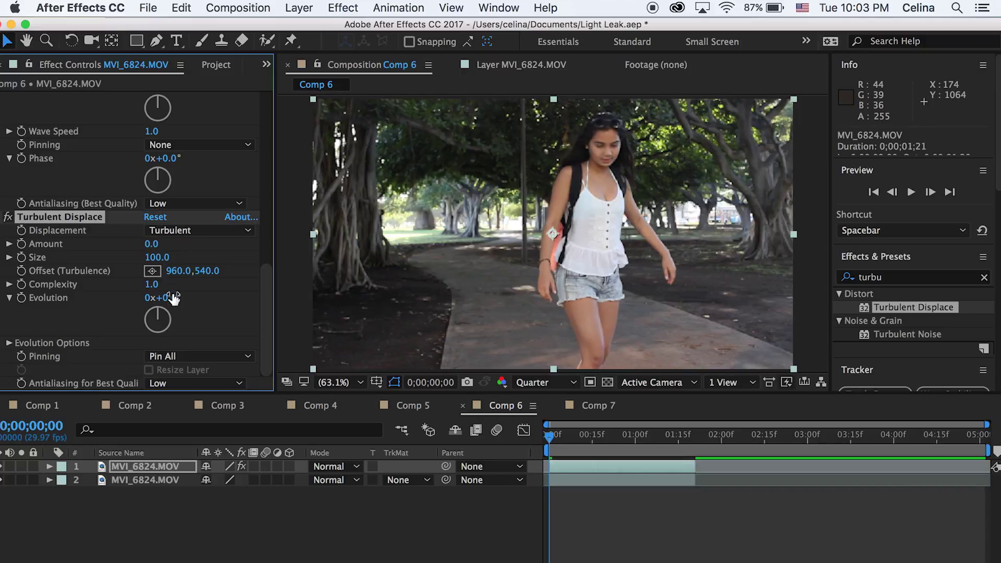
pyautogui.click(174, 301)
pyautogui.press('Return')
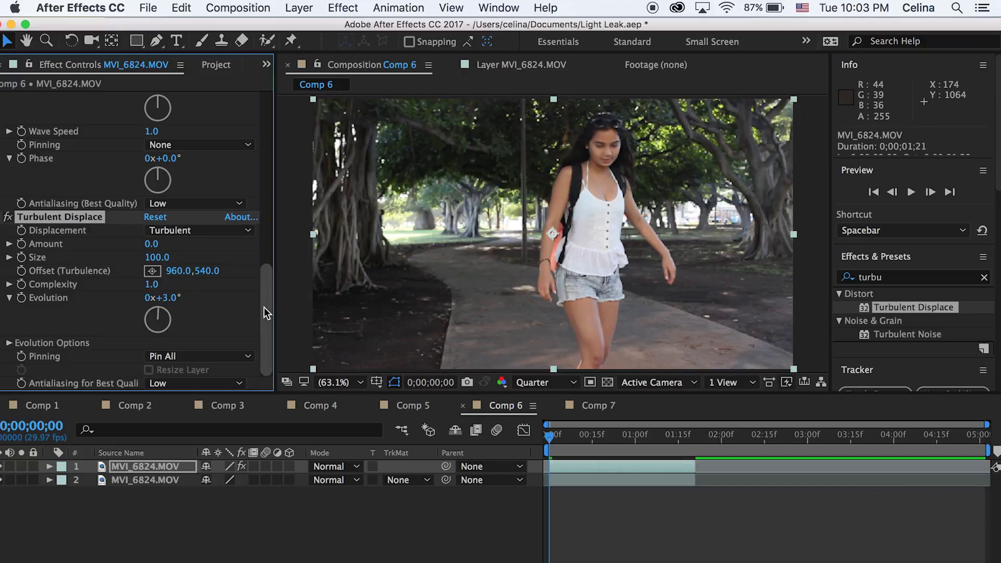
pyautogui.press('space')
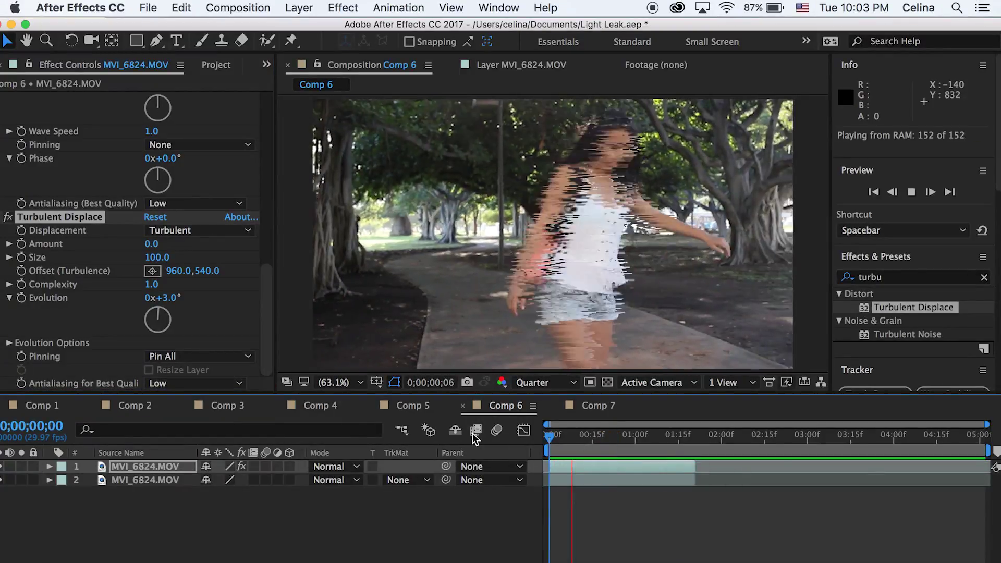
pyautogui.press('space')
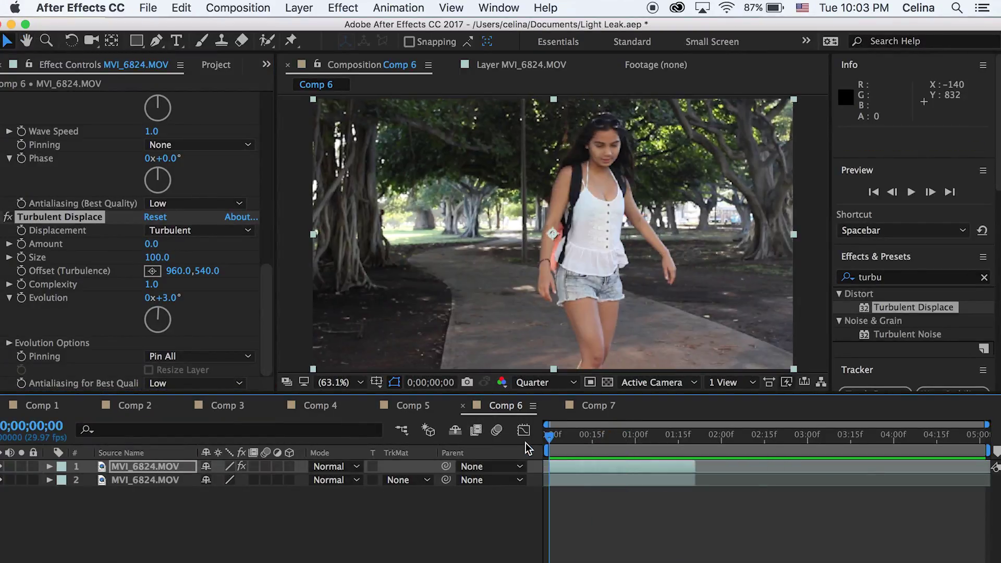
pyautogui.moveTo(545, 440); pyautogui.dragTo(576, 440)
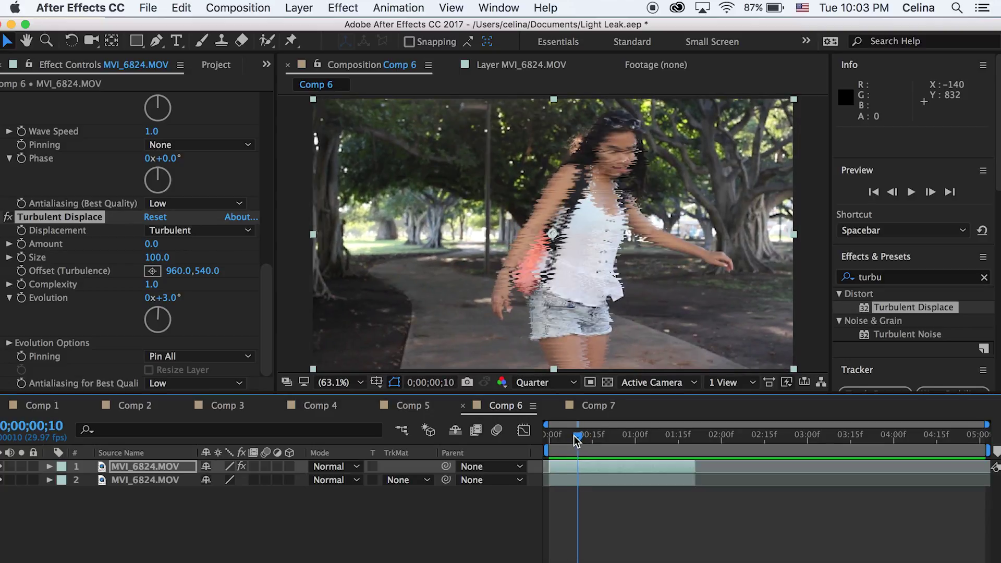
# Step: Refine the Roto Brush matte by adding her arm and subtracting forearm fringe, then return to Comp 6
pyautogui.doubleClick(585, 465)
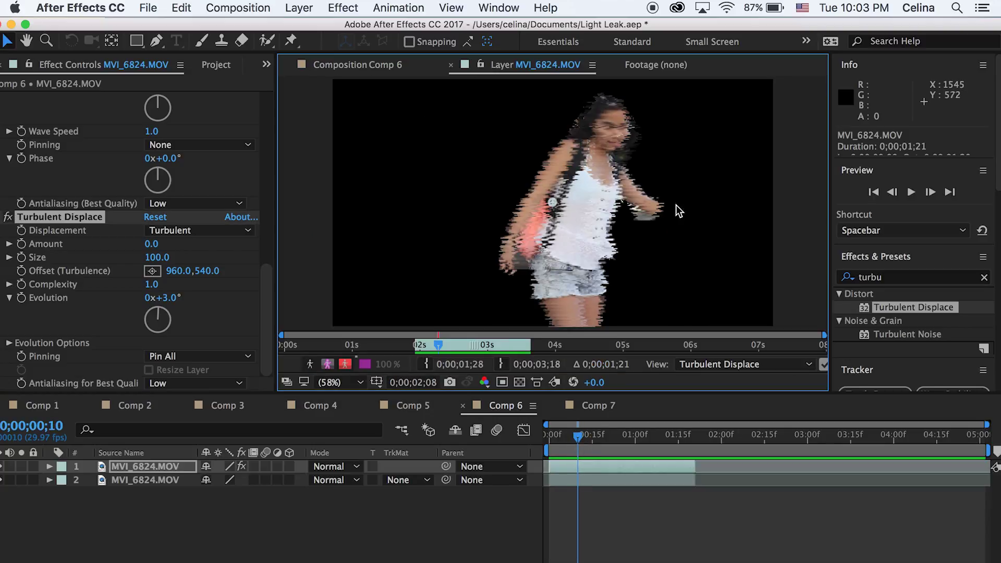
pyautogui.click(265, 41)
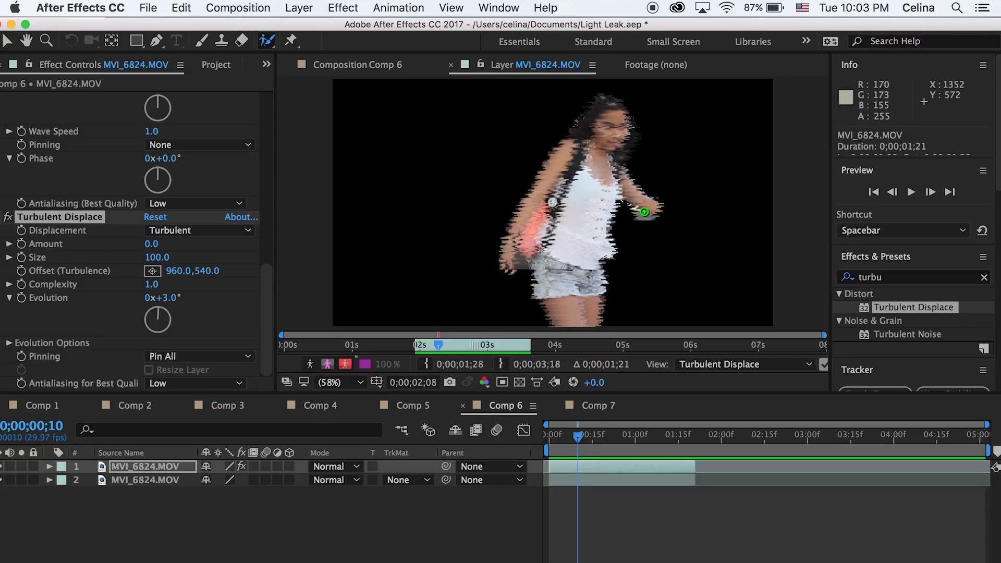
pyautogui.moveTo(646, 208)
pyautogui.mouseDown()
pyautogui.moveTo(693, 233)
pyautogui.moveTo(627, 209)
pyautogui.mouseUp()
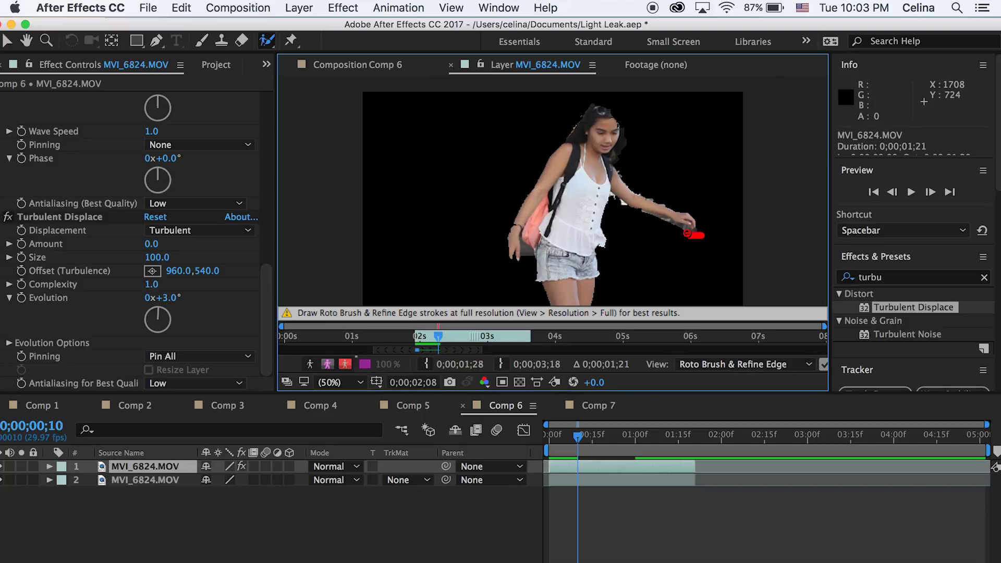
pyautogui.moveTo(647, 213); pyautogui.dragTo(645, 212)
pyautogui.click(357, 64)
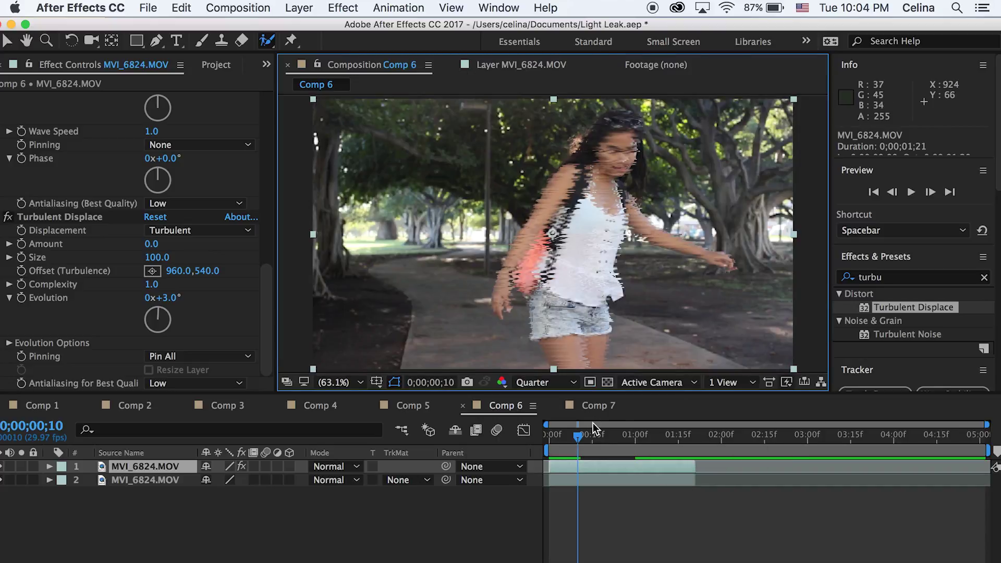
pyautogui.press('space')
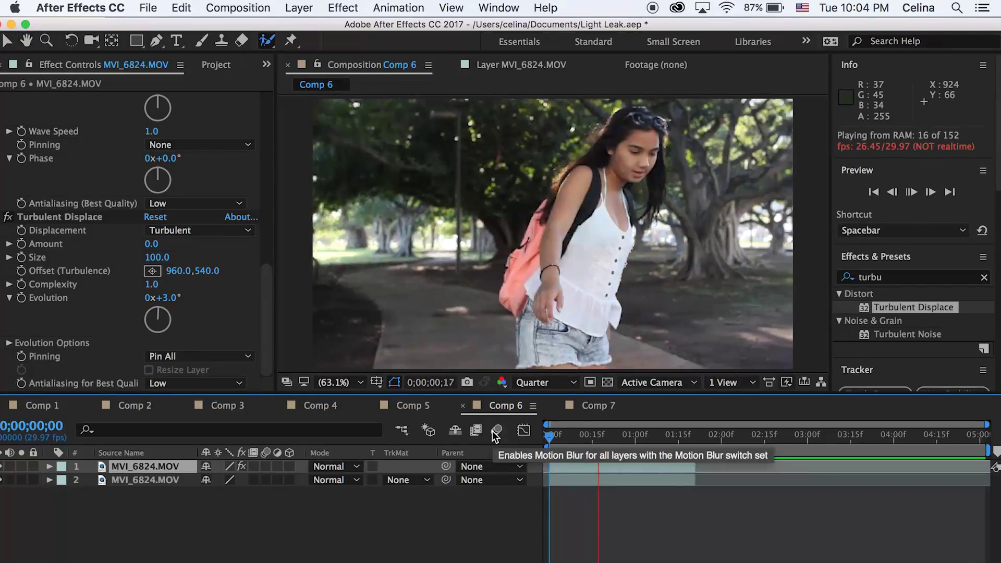
pyautogui.press('space')
pyautogui.click(567, 433)
pyautogui.press('space')
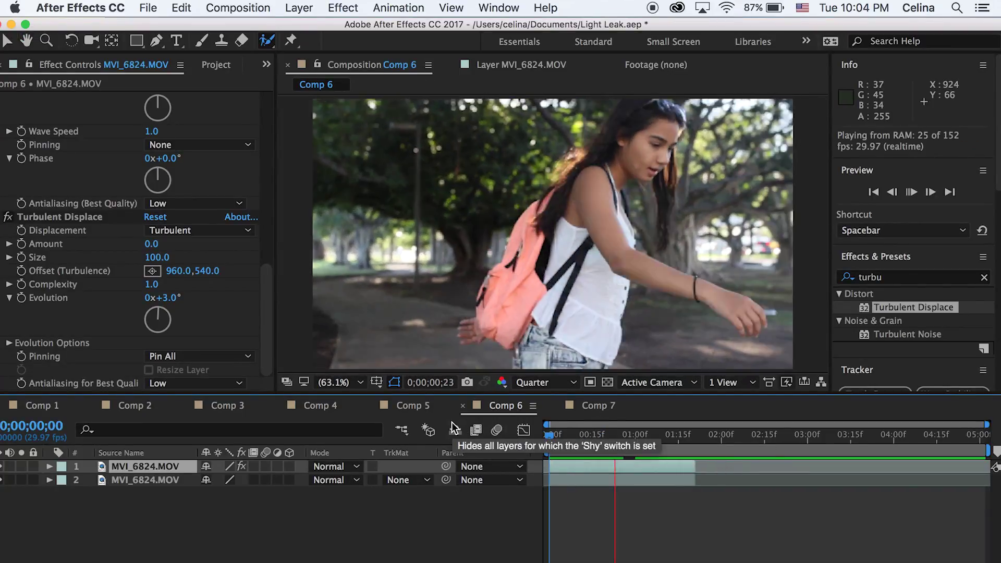
pyautogui.press('space')
pyautogui.moveTo(555, 436); pyautogui.dragTo(529, 437)
pyautogui.press('space')
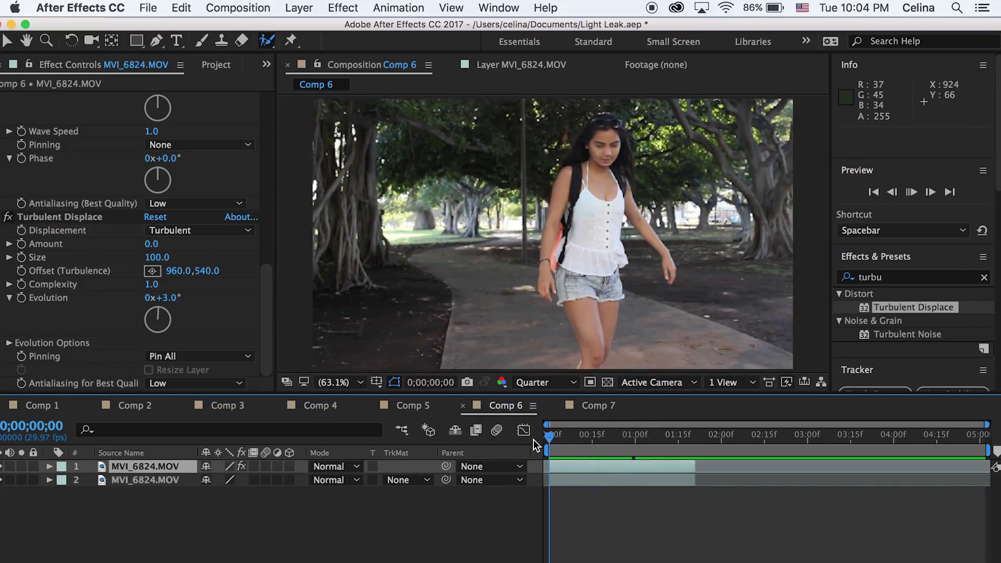
pyautogui.press('space')
pyautogui.moveTo(620, 437); pyautogui.dragTo(565, 438)
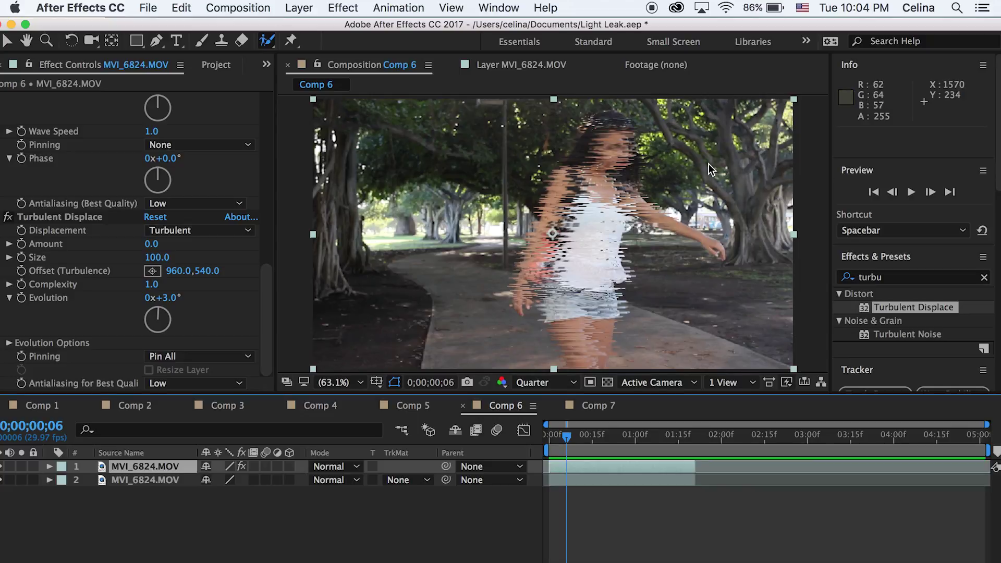
pyautogui.click(579, 507)
# Step: Select Wave Warp on the top layer, reveal the keyframed Wave Height, and preview from the start
pyautogui.click(573, 463)
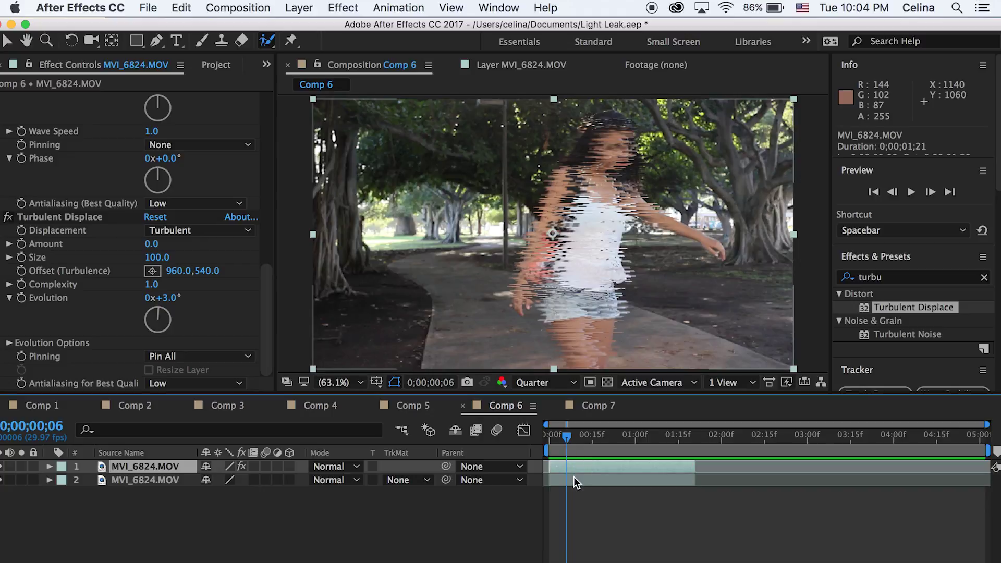
pyautogui.scroll(10, 85, 142)
pyautogui.scroll(-4, 85, 142)
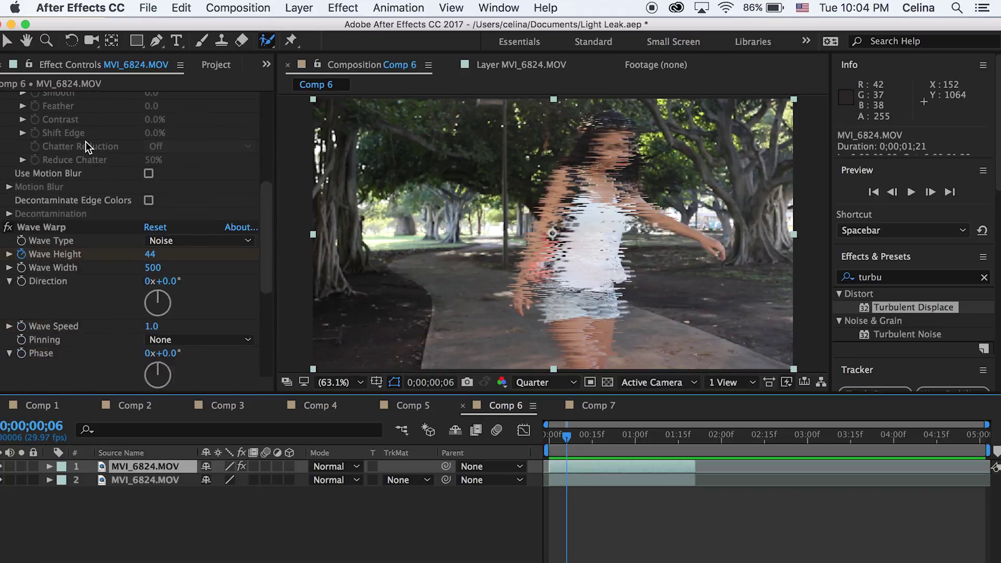
pyautogui.click(46, 224)
pyautogui.scroll(-5, 47, 224)
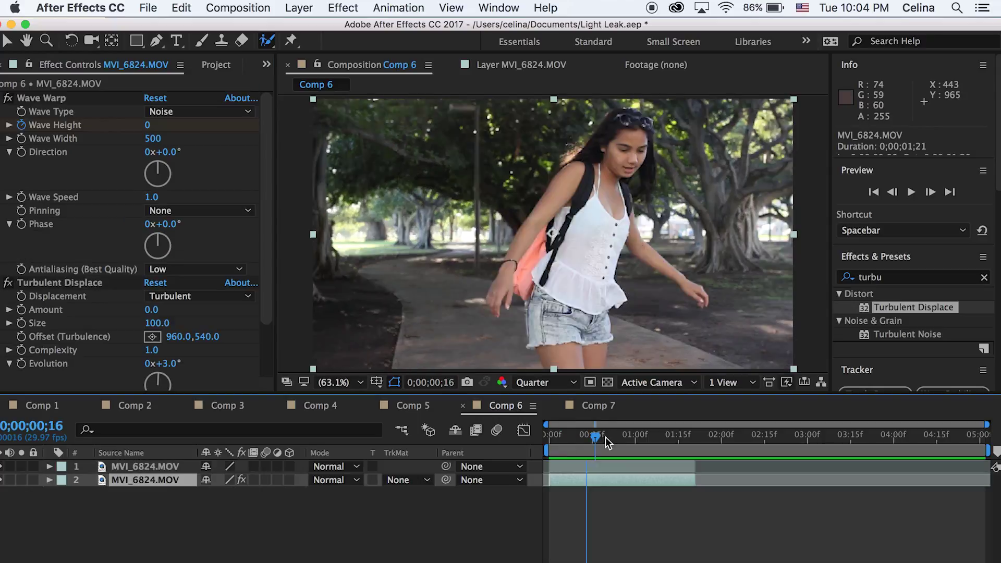
pyautogui.moveTo(605, 437); pyautogui.dragTo(481, 446)
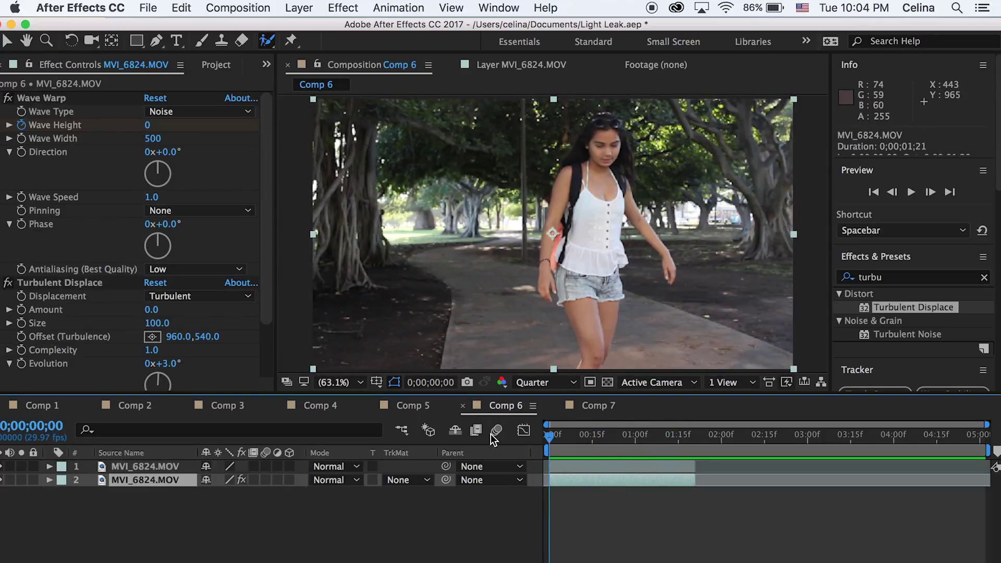
pyautogui.press('u')
pyautogui.press('space')
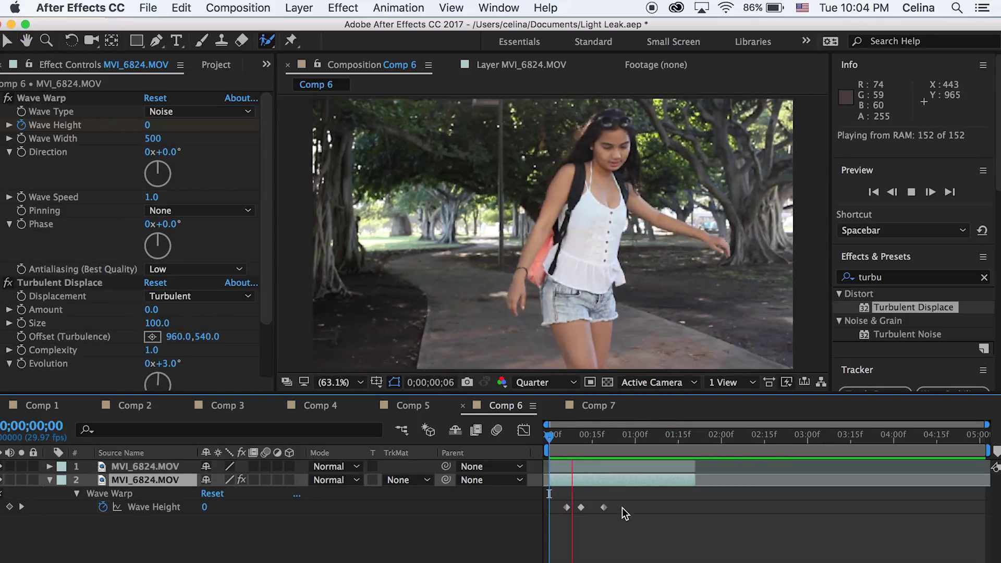
# Step: Delete Wave Warp and Turbulent Displace from the top layer, keeping them on background layer 2
pyautogui.moveTo(583, 440); pyautogui.dragTo(573, 442)
pyautogui.click(45, 215)
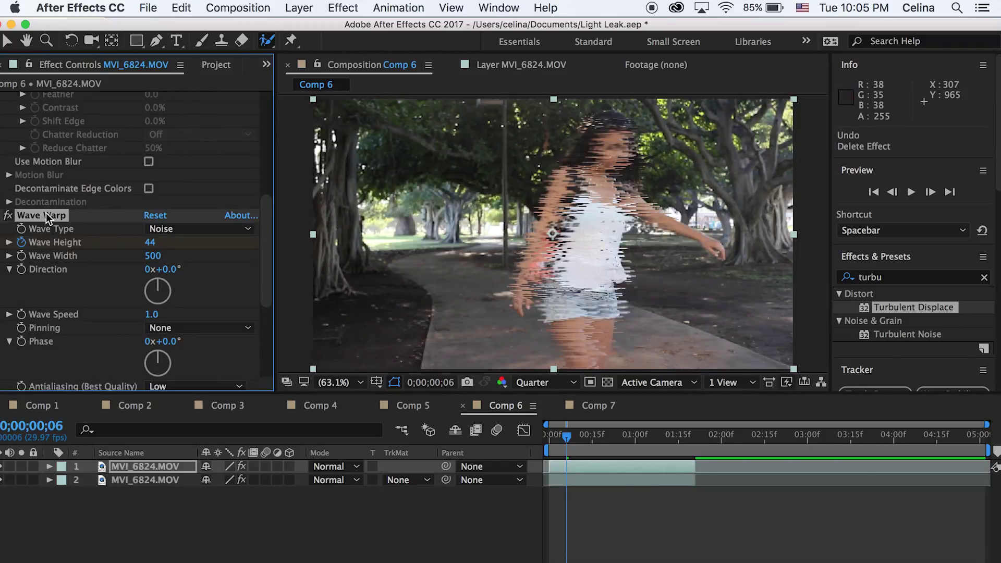
pyautogui.scroll(-5, 45, 212)
pyautogui.keyDown('shift'); pyautogui.click(46, 212); pyautogui.keyUp('shift')
pyautogui.press('Delete')
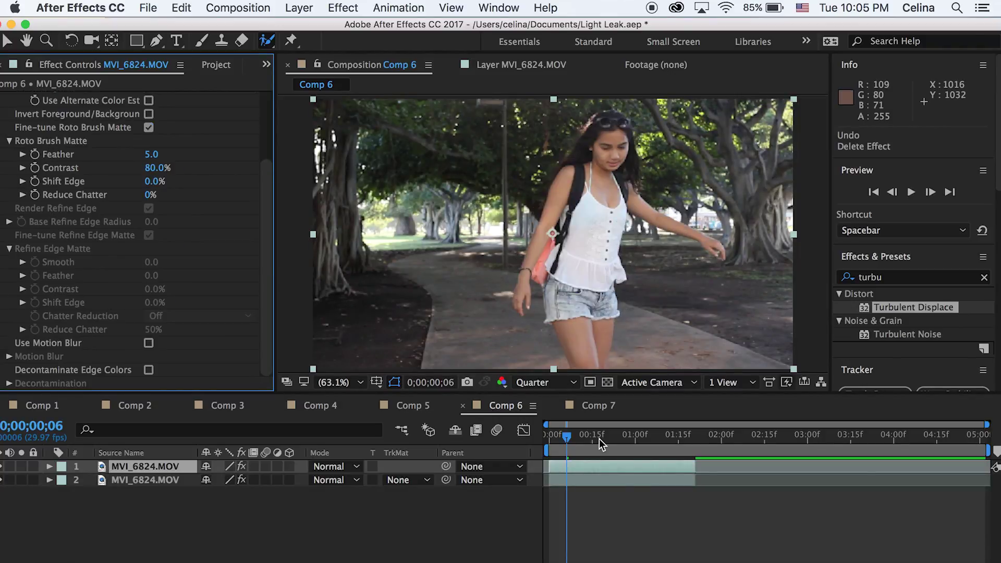
pyautogui.press('space')
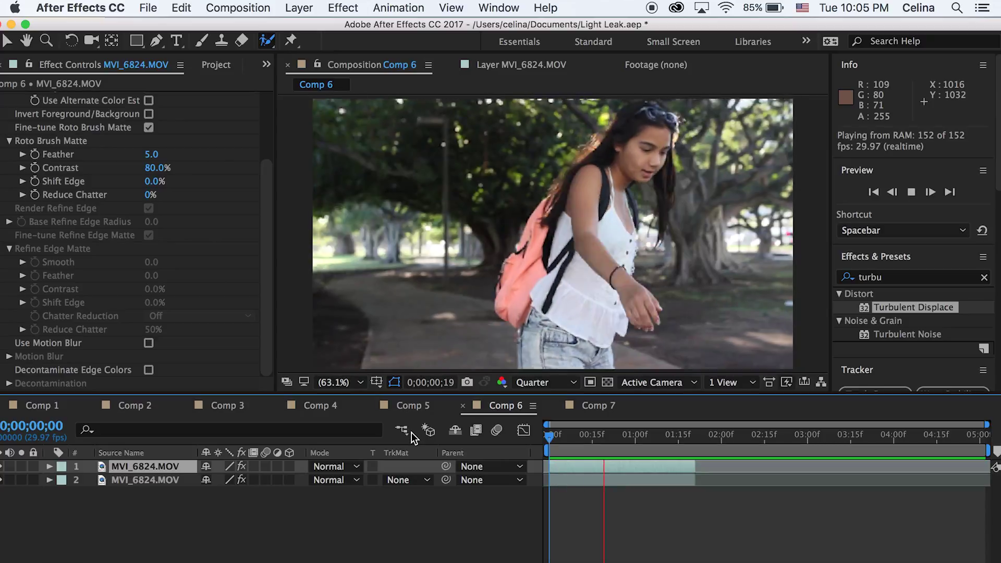
pyautogui.moveTo(549, 434); pyautogui.dragTo(586, 432)
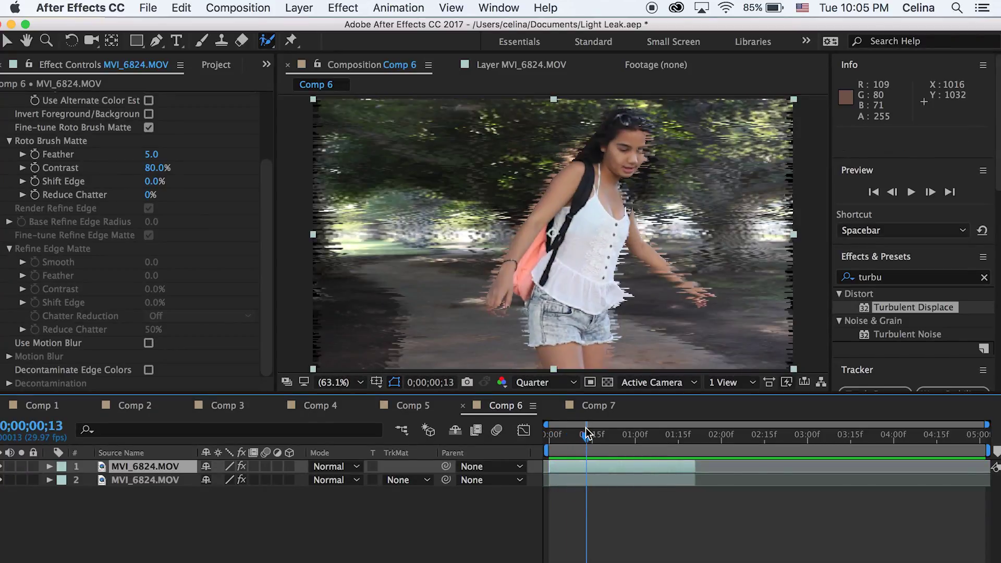
pyautogui.click(583, 479)
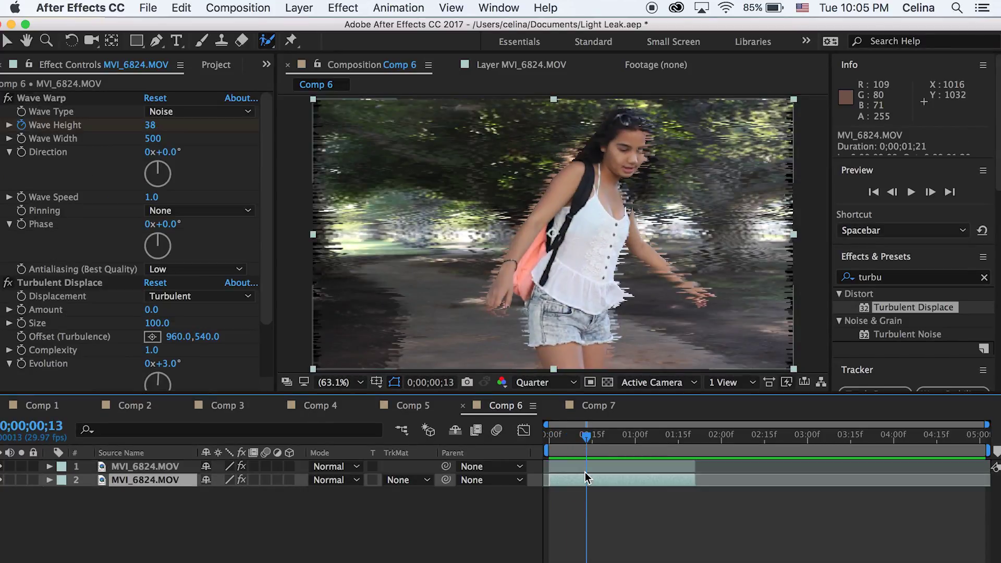
pyautogui.press('s')
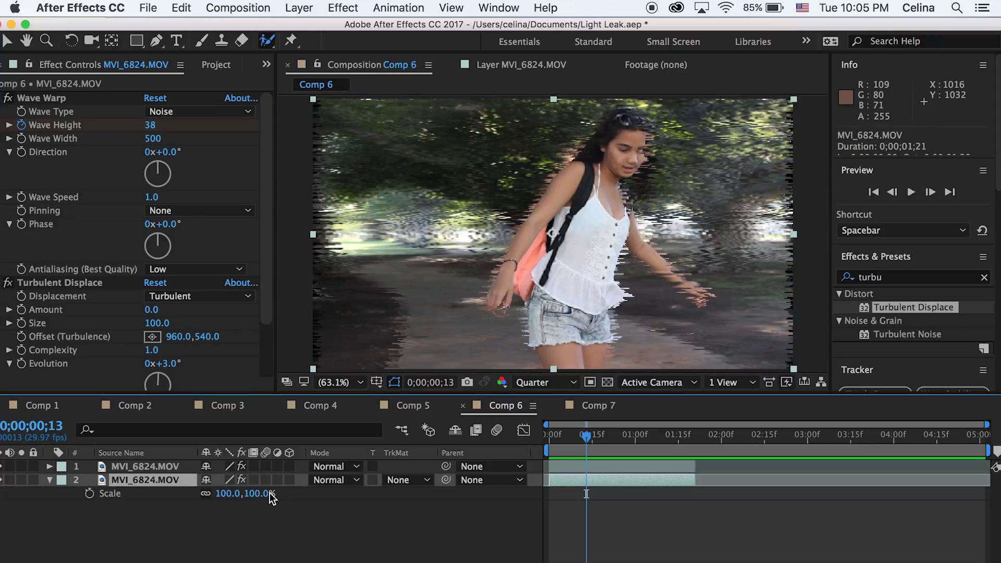
# Step: Scale background layer 2 to 101%, then preview from the first frame to check the edges
pyautogui.moveTo(259, 491)
pyautogui.mouseDown()
pyautogui.moveTo(276, 487)
pyautogui.moveTo(251, 482)
pyautogui.mouseUp()
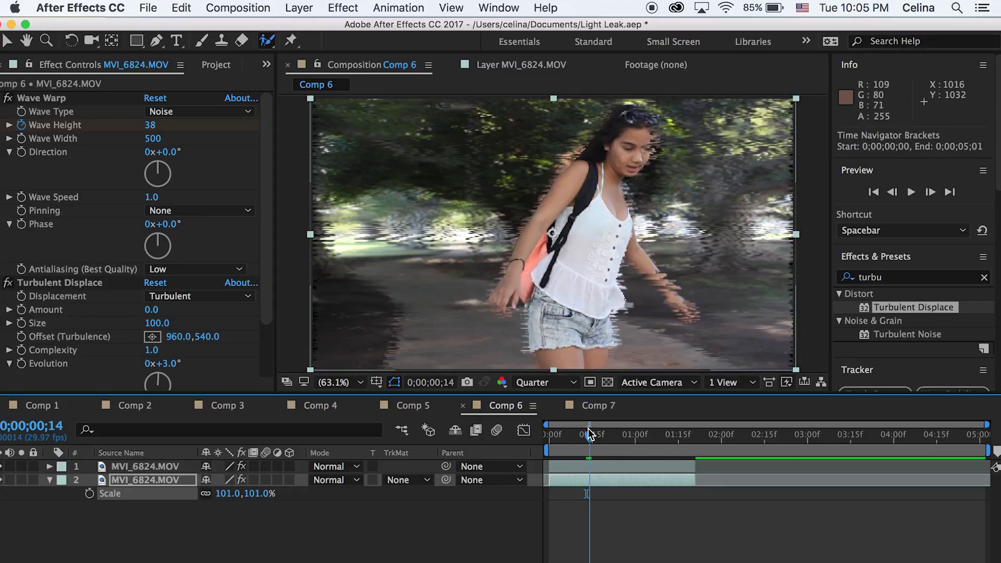
pyautogui.moveTo(588, 433); pyautogui.dragTo(546, 434)
pyautogui.press('space')
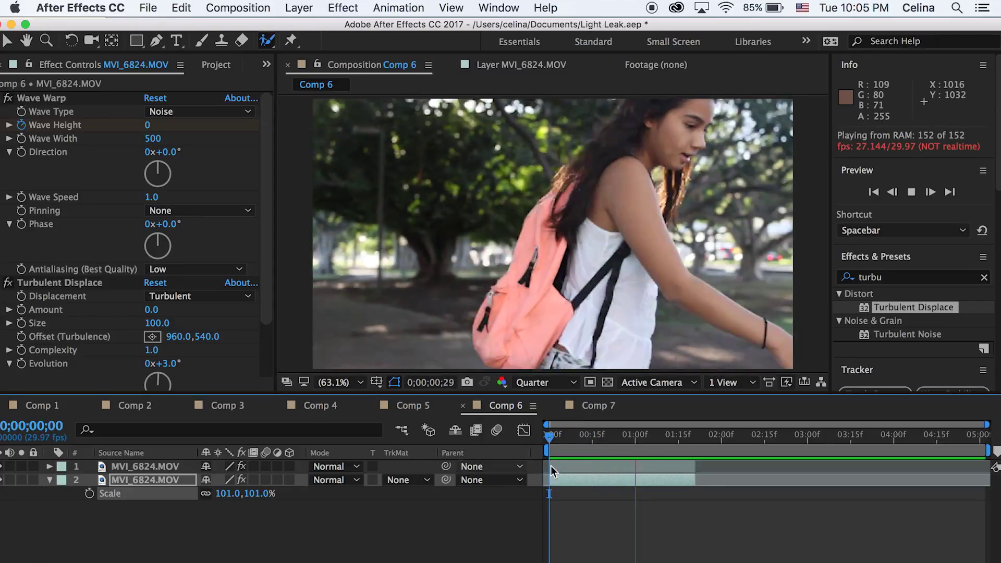
pyautogui.moveTo(596, 437); pyautogui.dragTo(549, 434)
pyautogui.press('space')
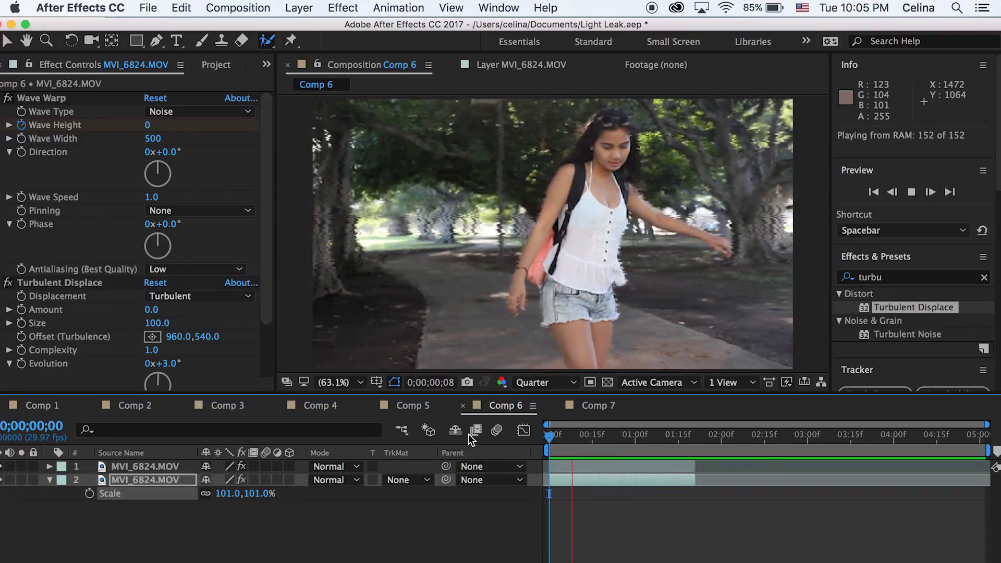